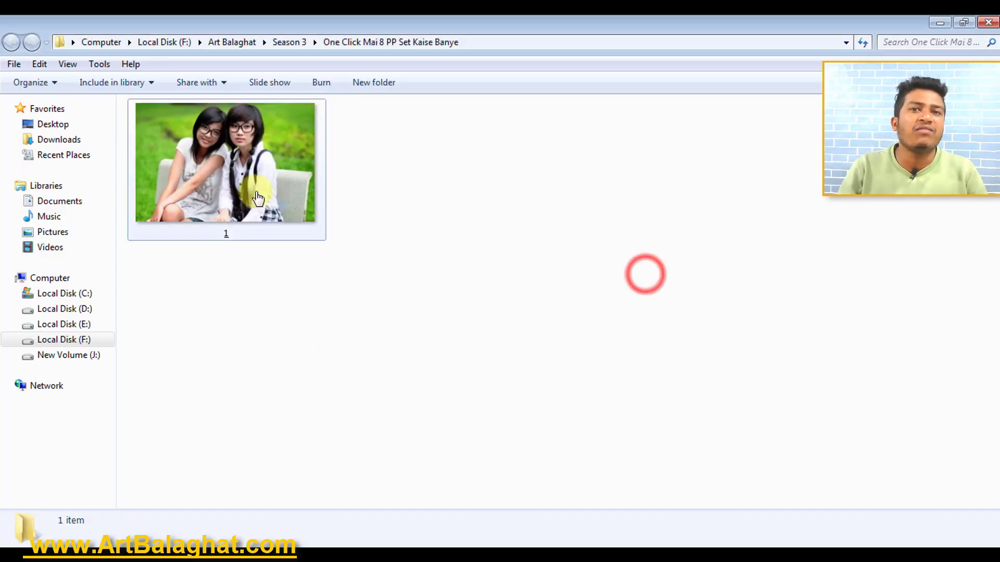
Drag 1.jpg from File Explorer onto Photoshop to open the two-girls bench photo.
mouse_move(257, 196)
mouse_down()
mouse_move(418, 314)
mouse_move(489, 312)
mouse_up()
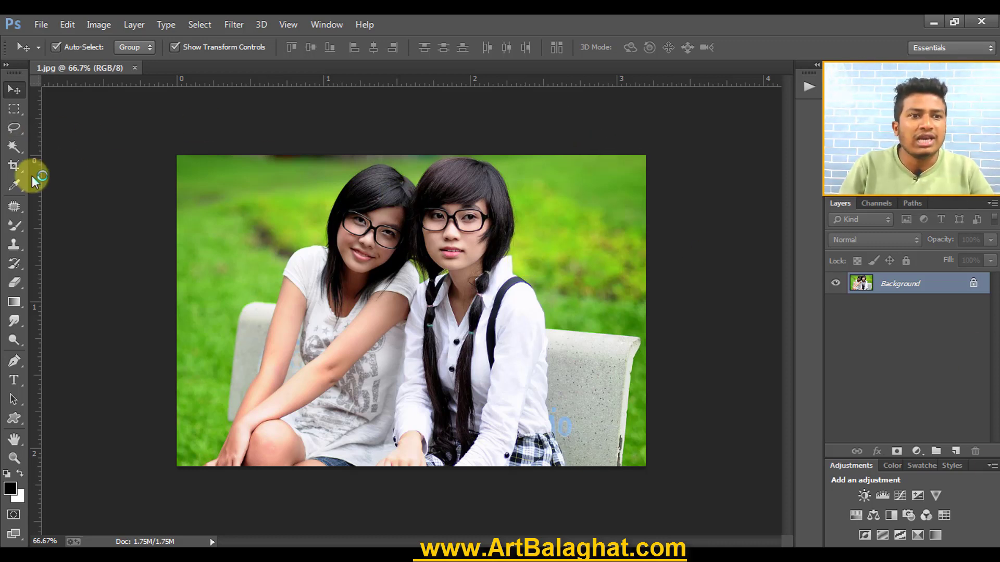
Set the crop size to 1.9 in × 1.4 in at 300 px/in.
click(15, 166)
click(148, 47)
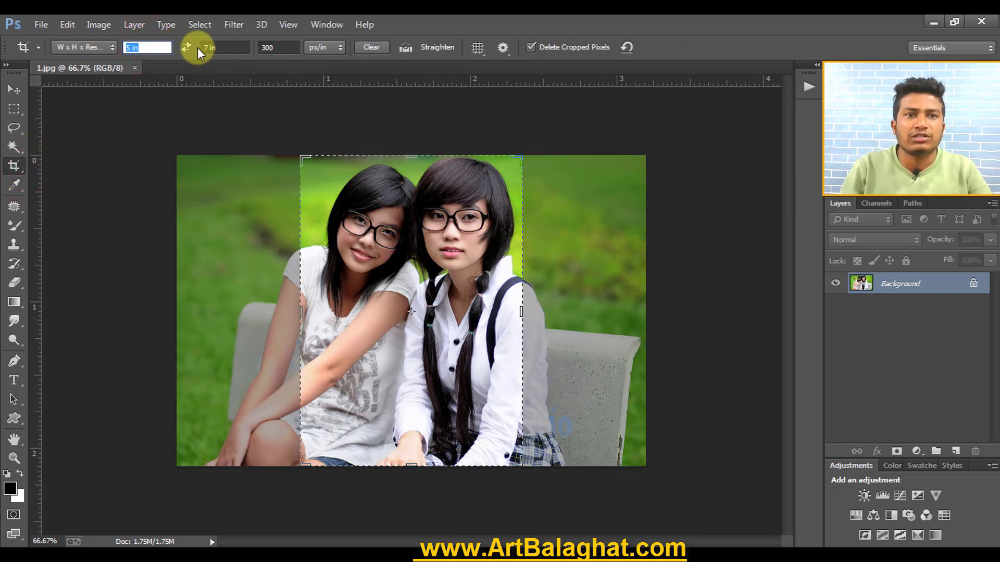
text(1.)
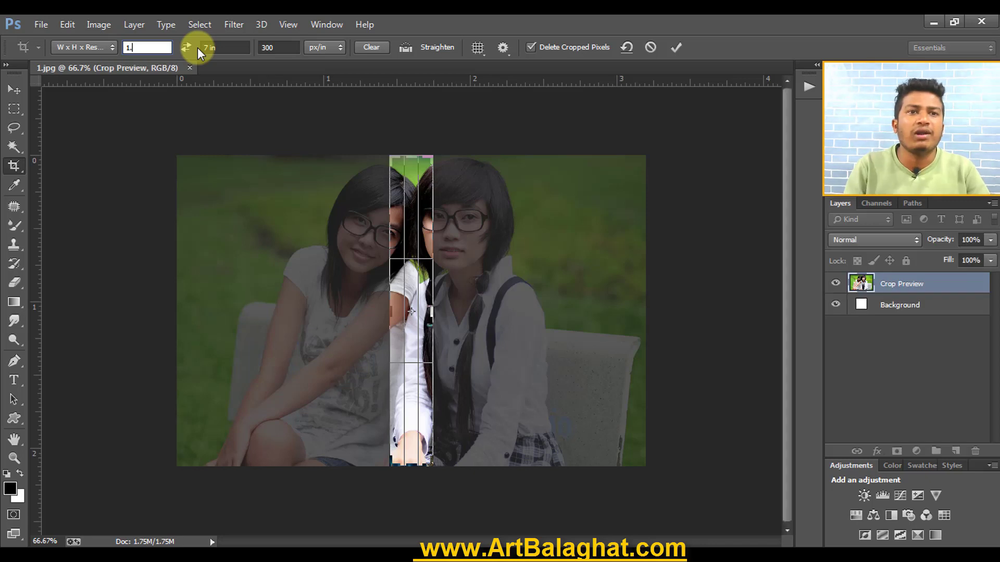
text(9)
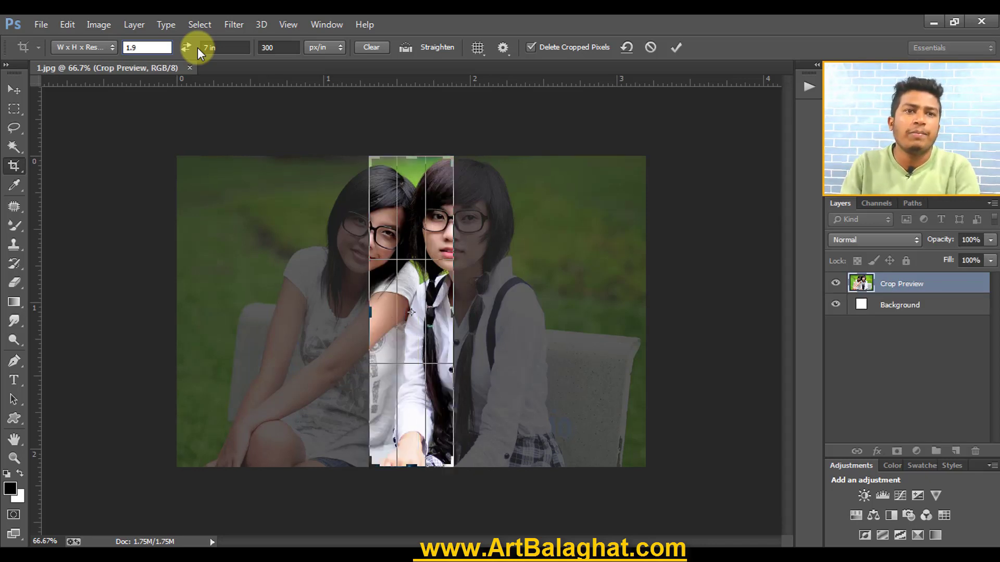
key(BackSpace)
text(4)
key(Tab)
text(1)
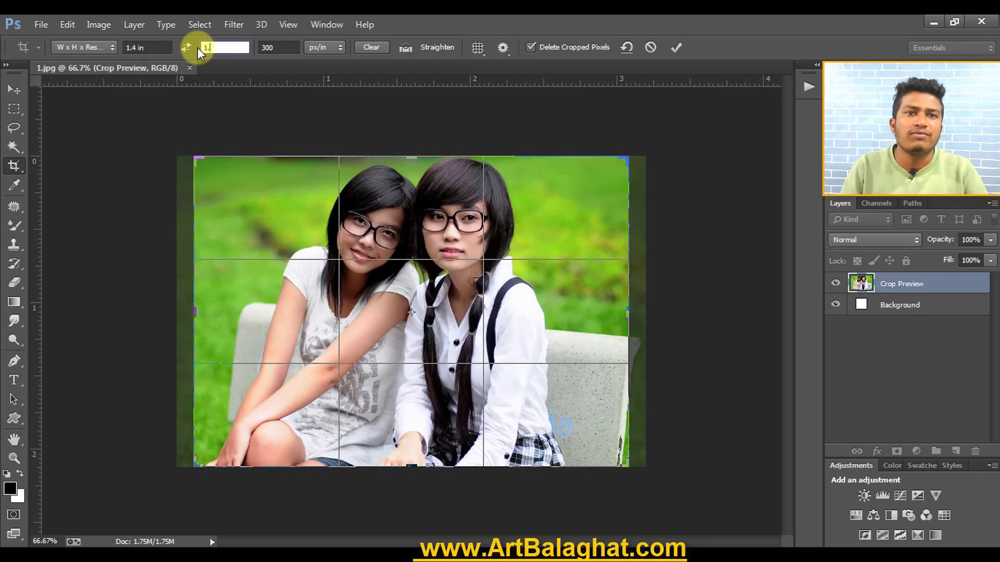
text(.9)
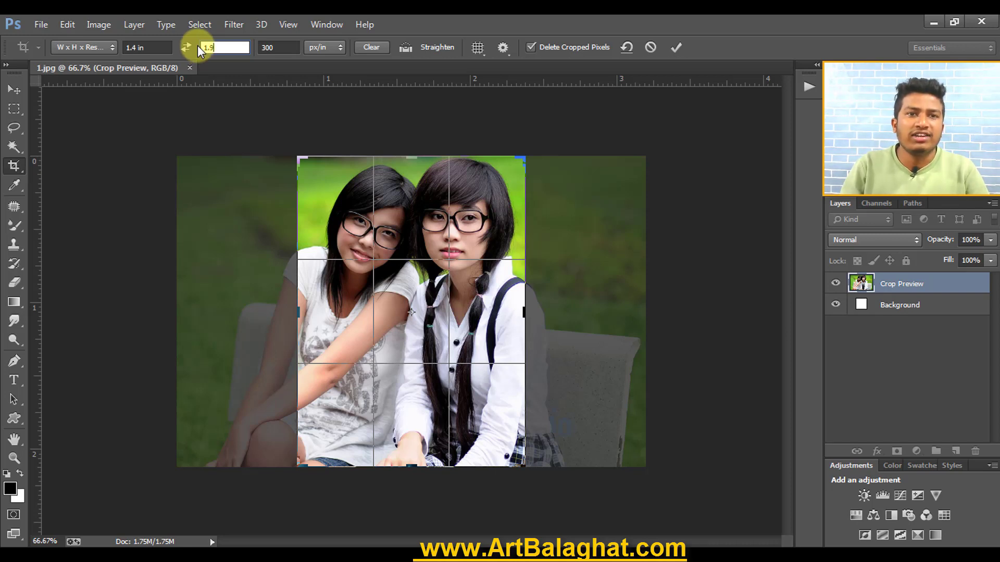
click(186, 48)
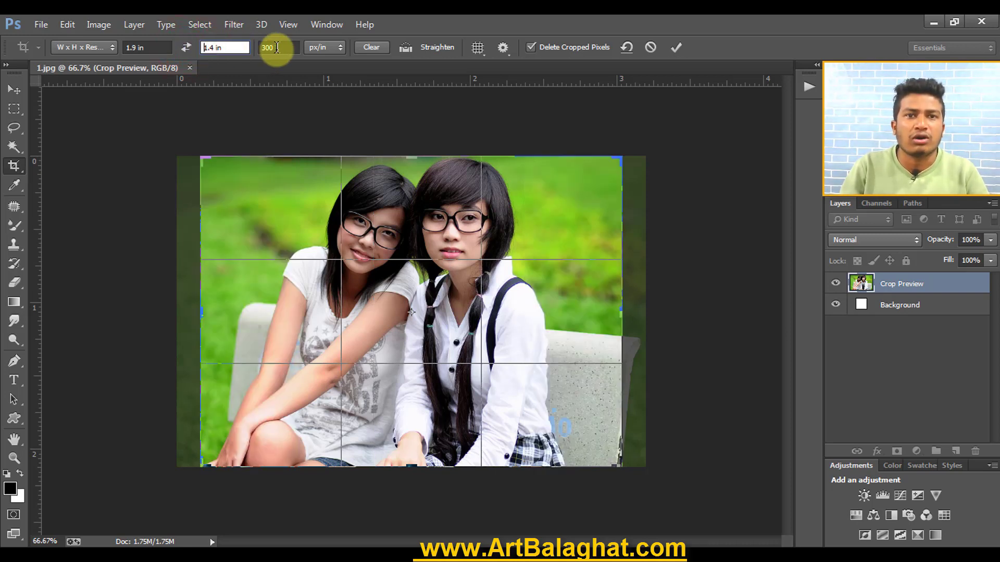
click(277, 48)
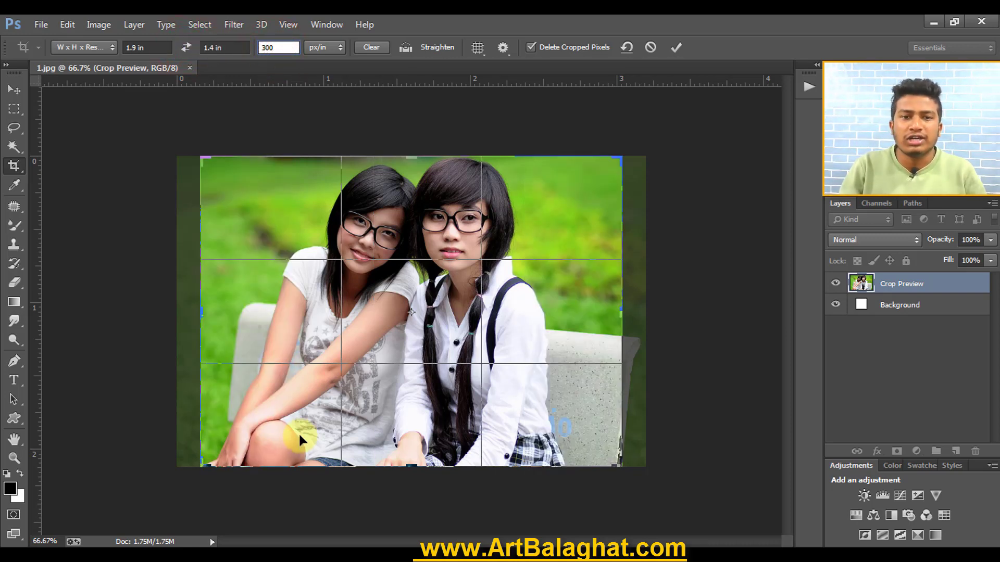
Frame both girls from the chest up in the crop box and commit the crop.
drag(202, 464, 248, 409)
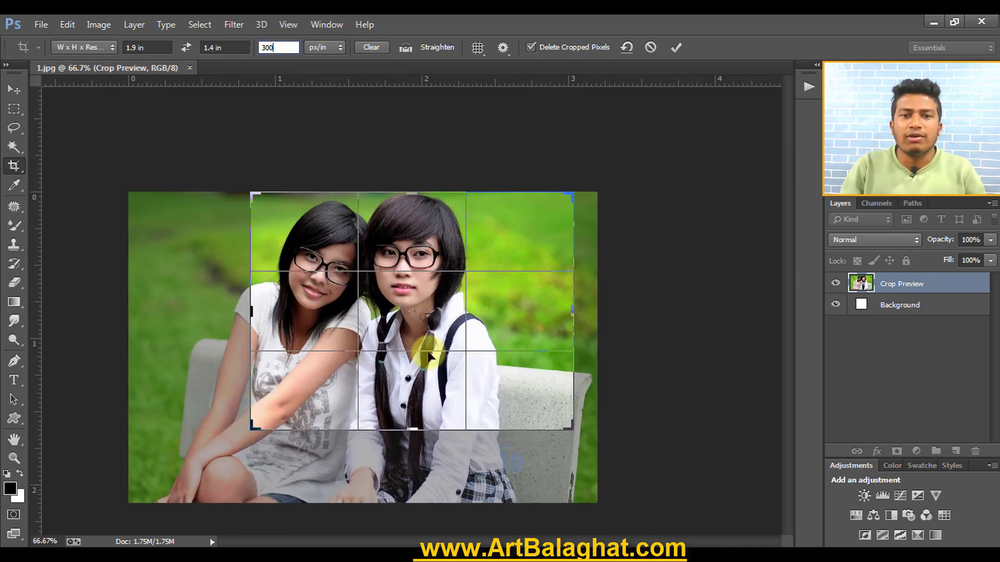
drag(428, 355, 457, 350)
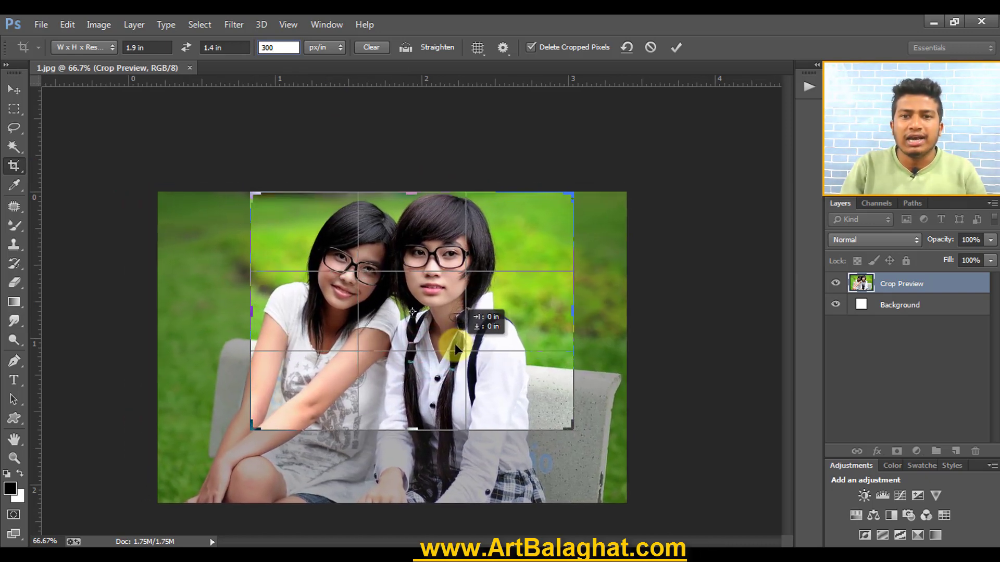
drag(564, 422, 574, 423)
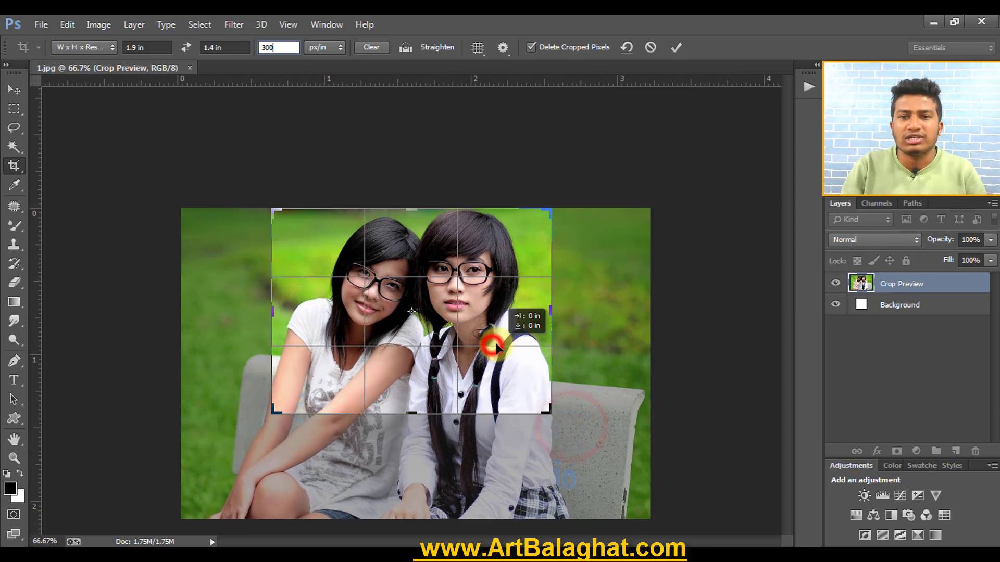
drag(496, 348, 499, 346)
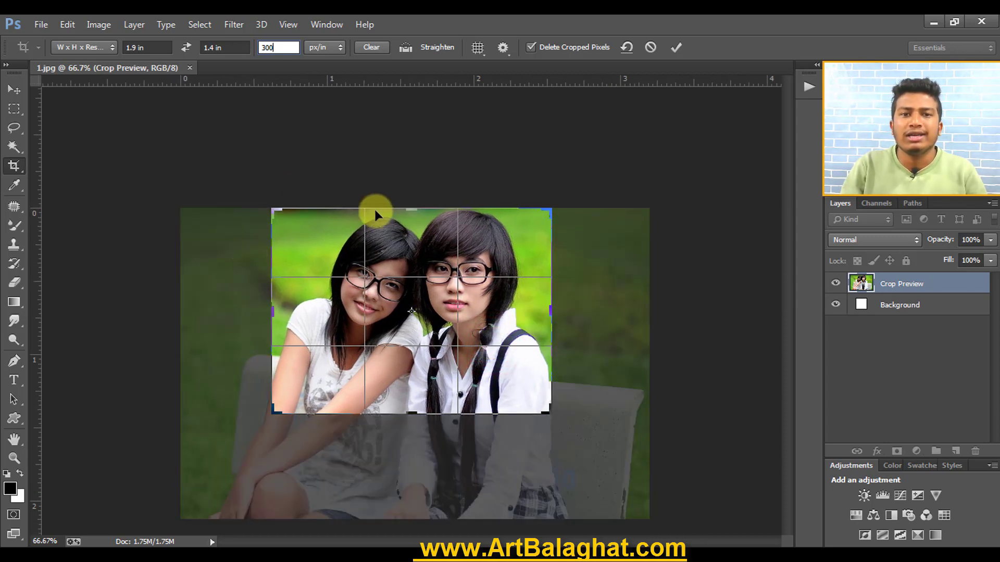
click(156, 46)
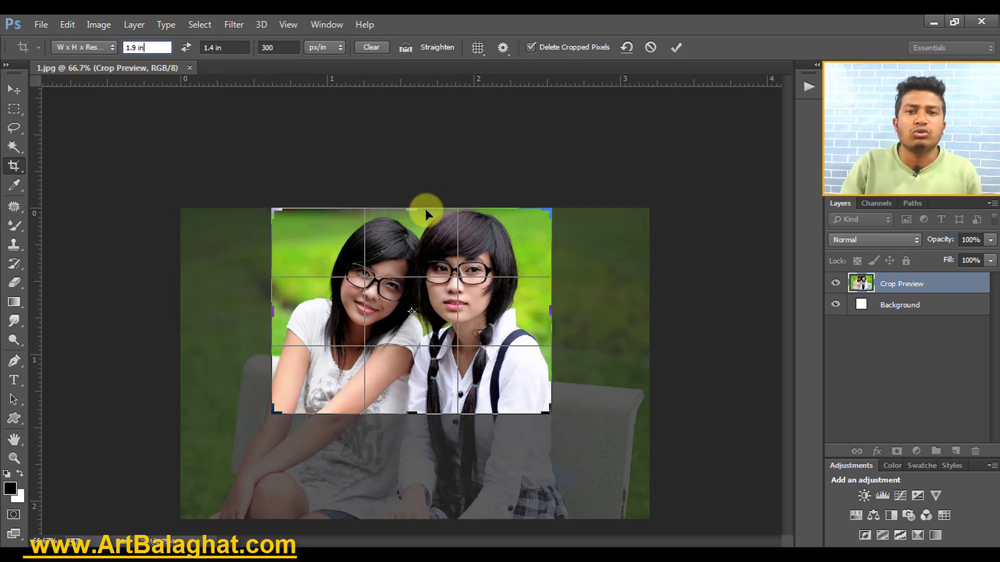
drag(509, 271, 507, 270)
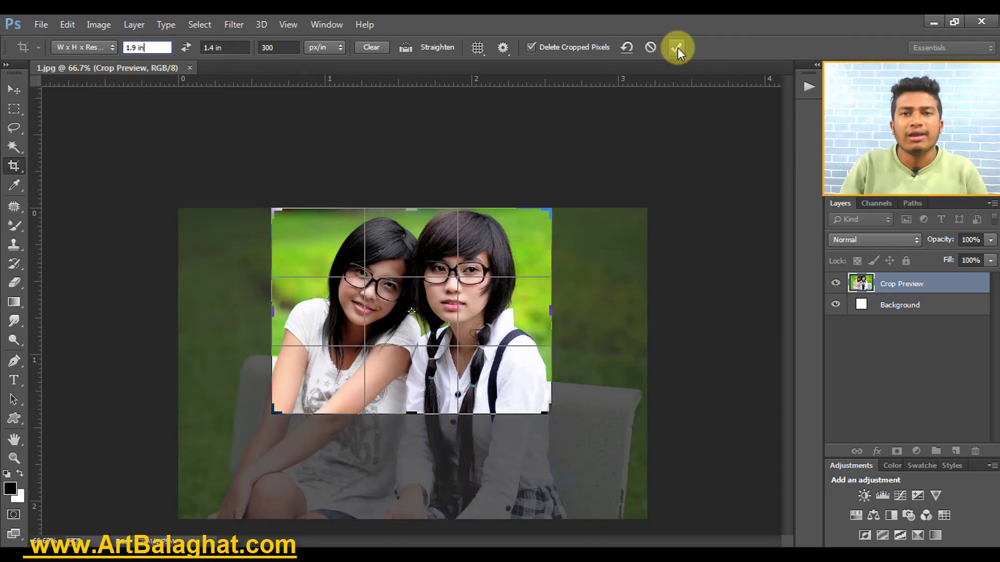
click(677, 48)
right_click(458, 270)
Unlock the Background into Layer 0 and give it a 2 px black centre stroke.
click(473, 281)
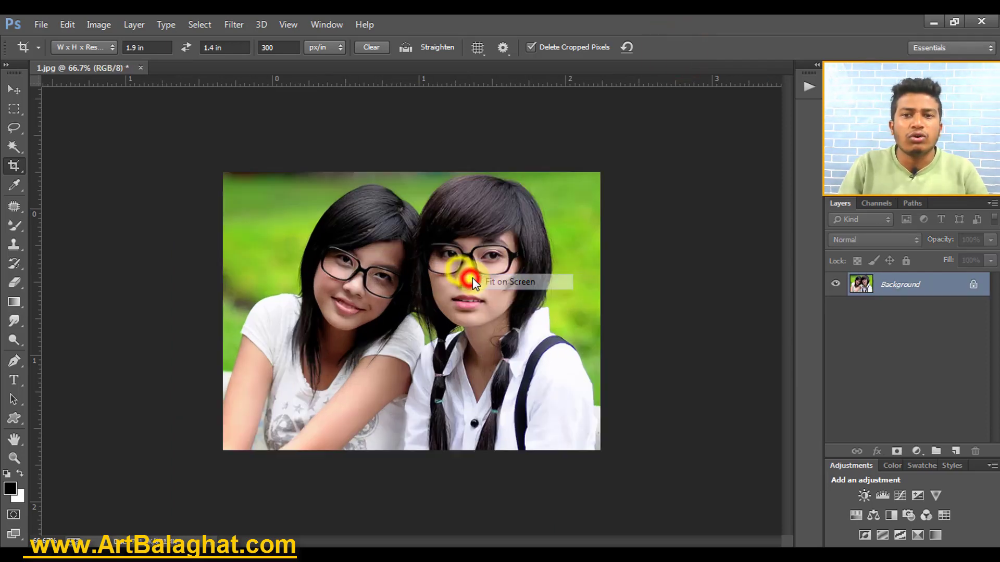
key(v)
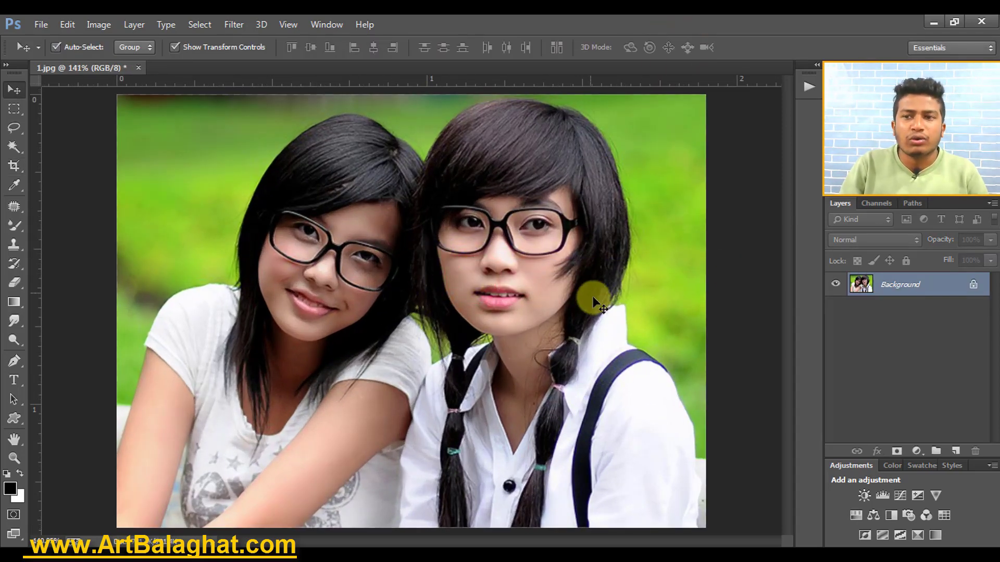
scroll(599, 323, down, 2)
click(974, 285)
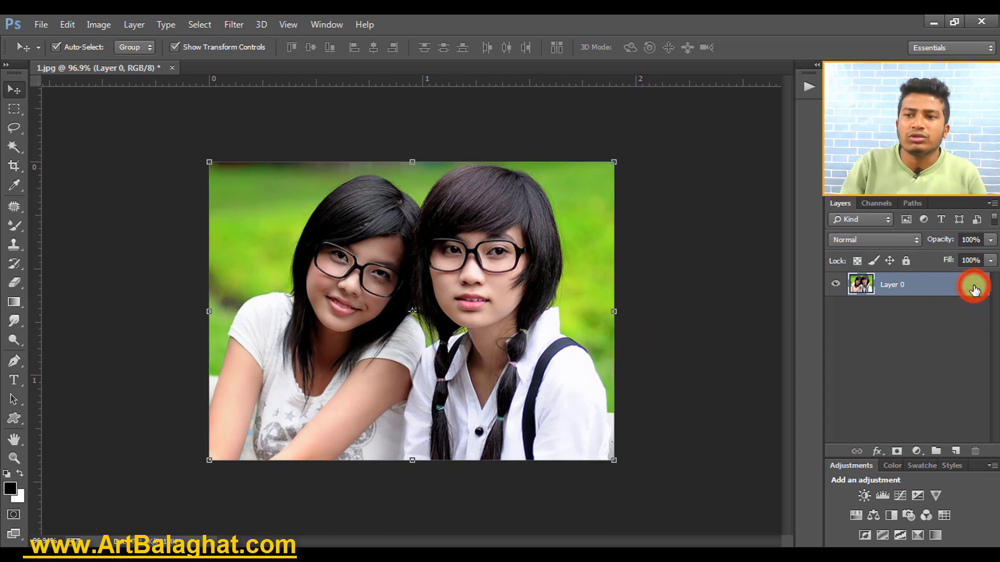
click(69, 25)
click(118, 229)
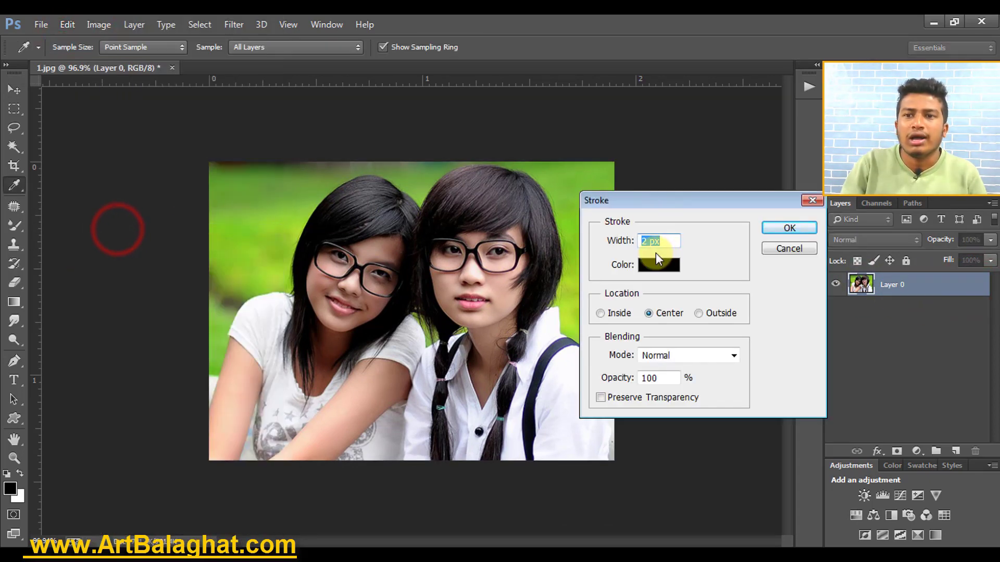
click(786, 228)
key(v)
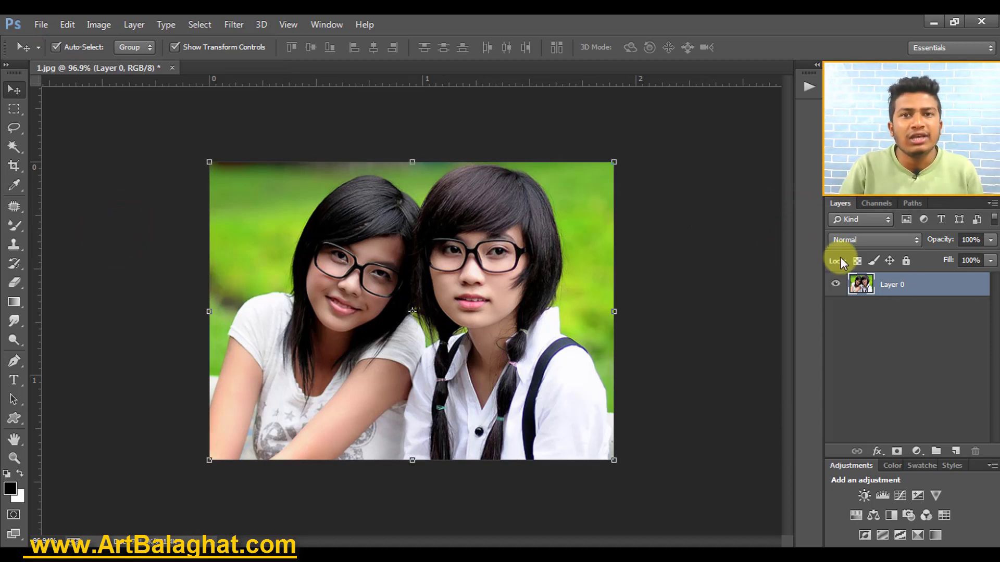
Zoom in to inspect the stroked edge, then fit the whole photo back in the window.
drag(448, 271, 484, 310)
drag(276, 222, 348, 250)
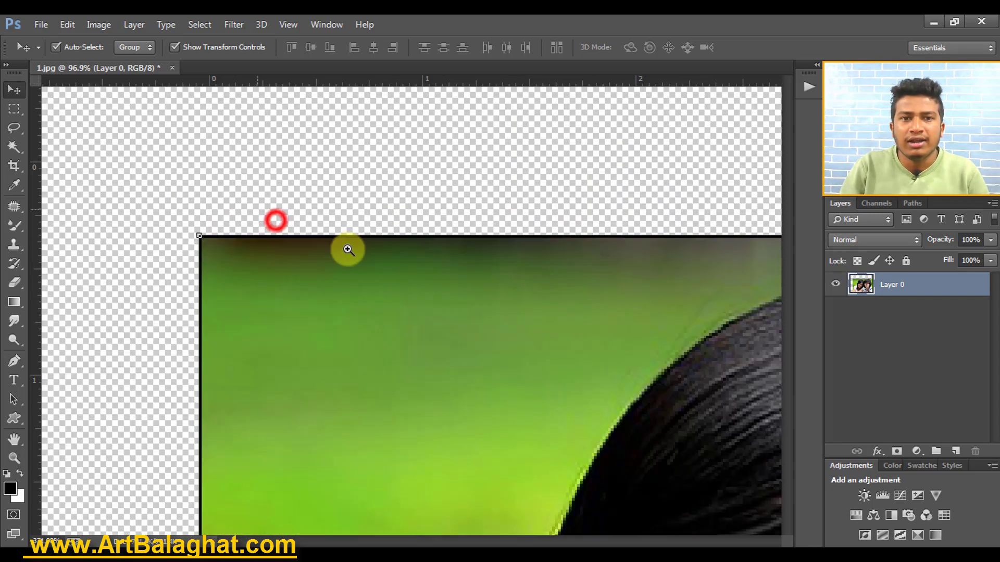
drag(292, 404, 304, 183)
mouse_move(304, 330)
mouse_down()
mouse_move(276, 356)
mouse_move(404, 154)
mouse_up()
right_click(409, 165)
click(411, 189)
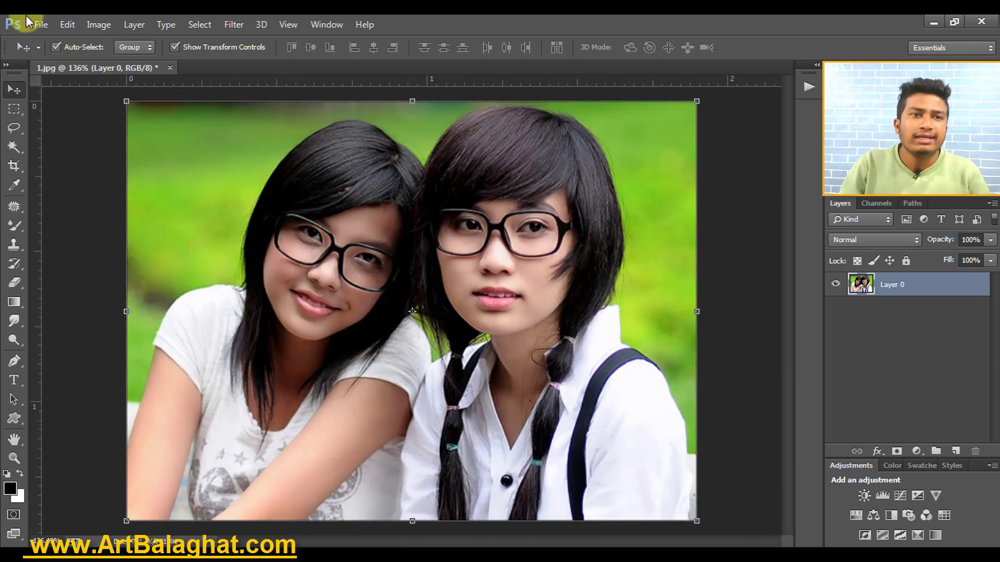
click(37, 24)
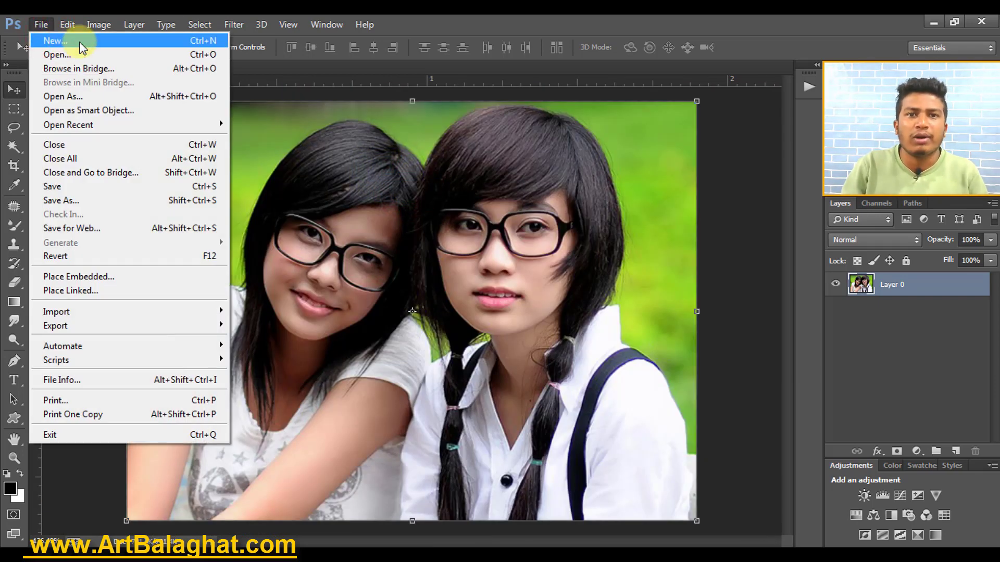
click(342, 158)
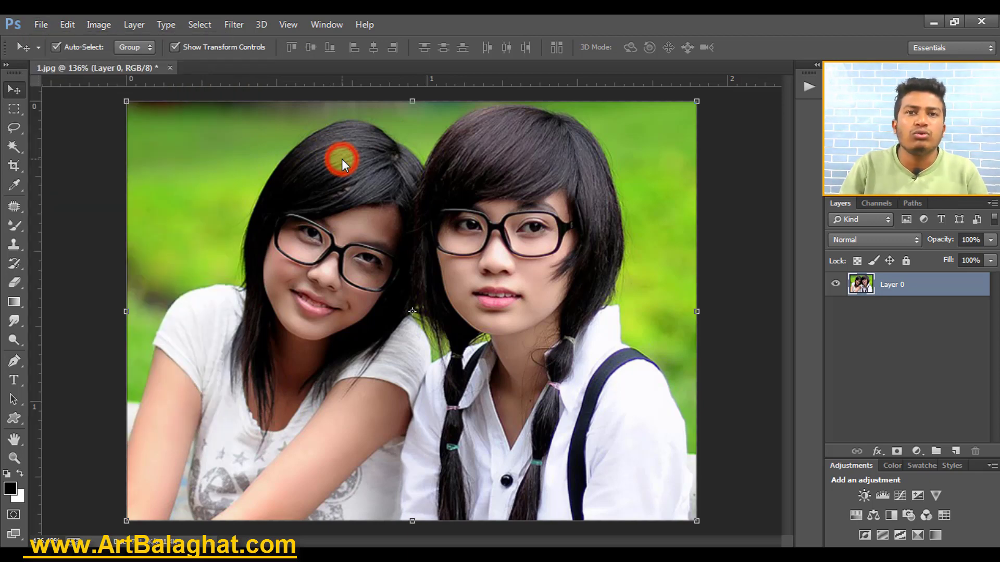
mouse_move(403, 205)
mouse_down()
mouse_move(445, 208)
mouse_move(413, 203)
mouse_up()
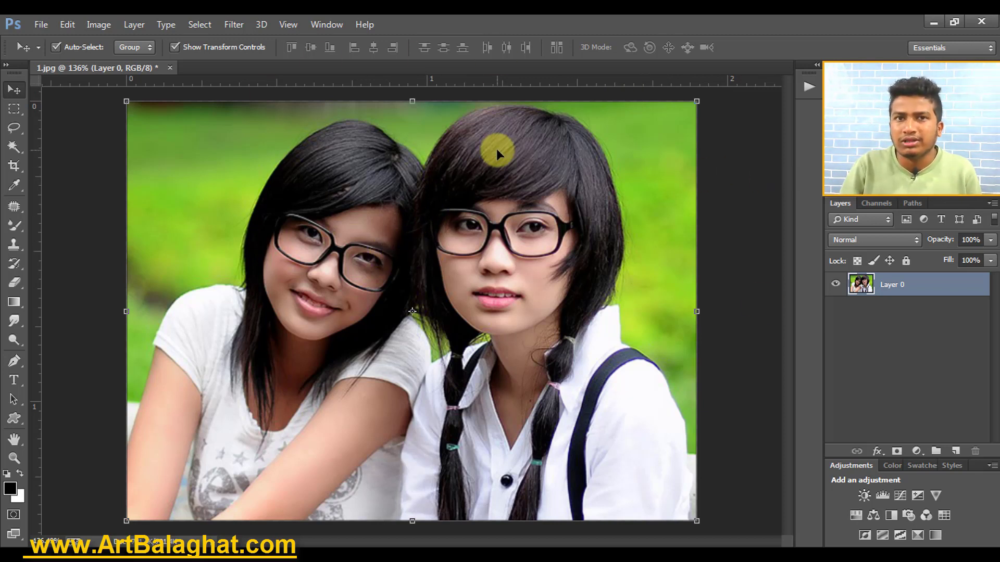
Show the Actions panel, delete Default Actions, and start recording a new Action 1.
click(327, 25)
click(357, 112)
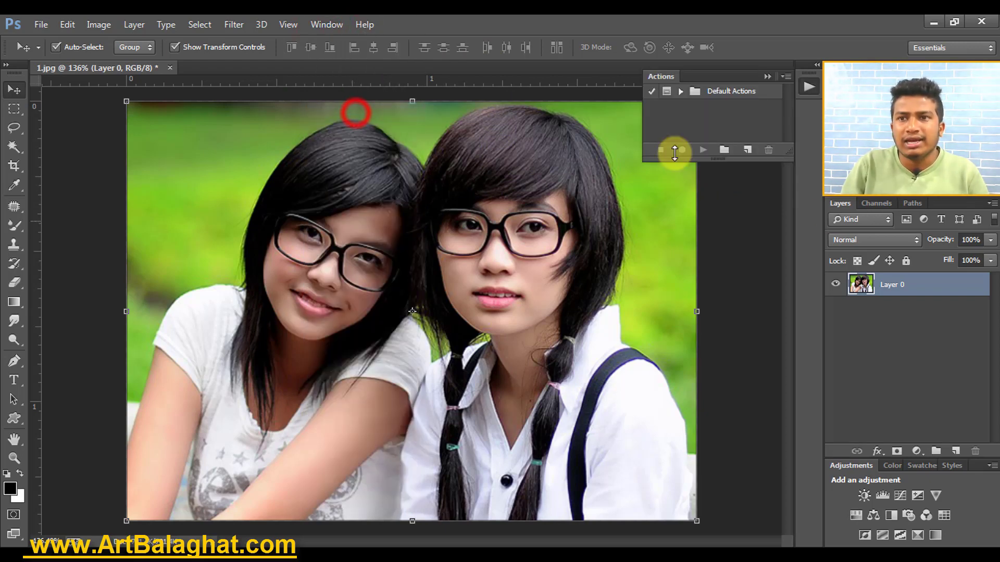
drag(791, 154, 781, 260)
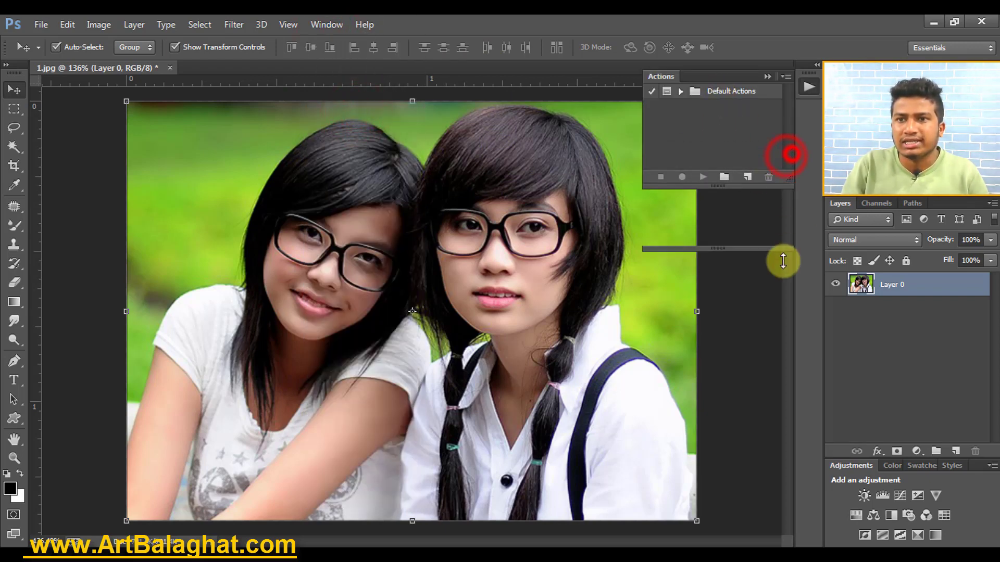
click(715, 91)
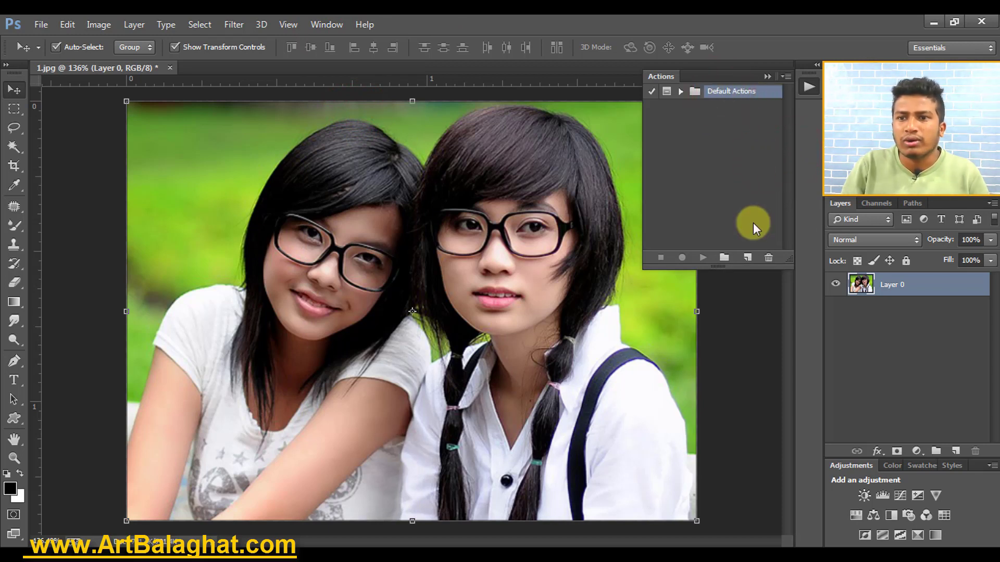
click(761, 259)
click(468, 230)
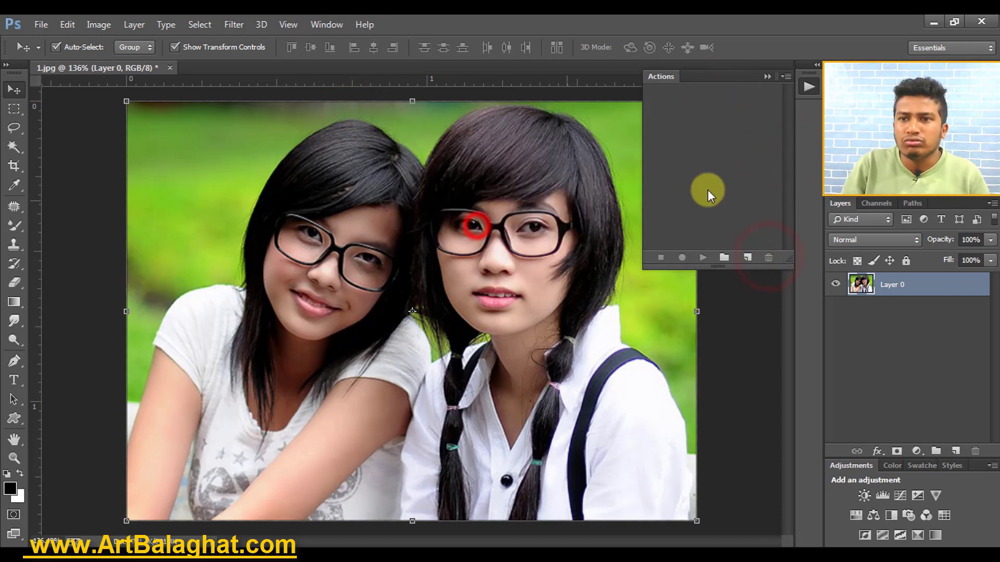
click(747, 259)
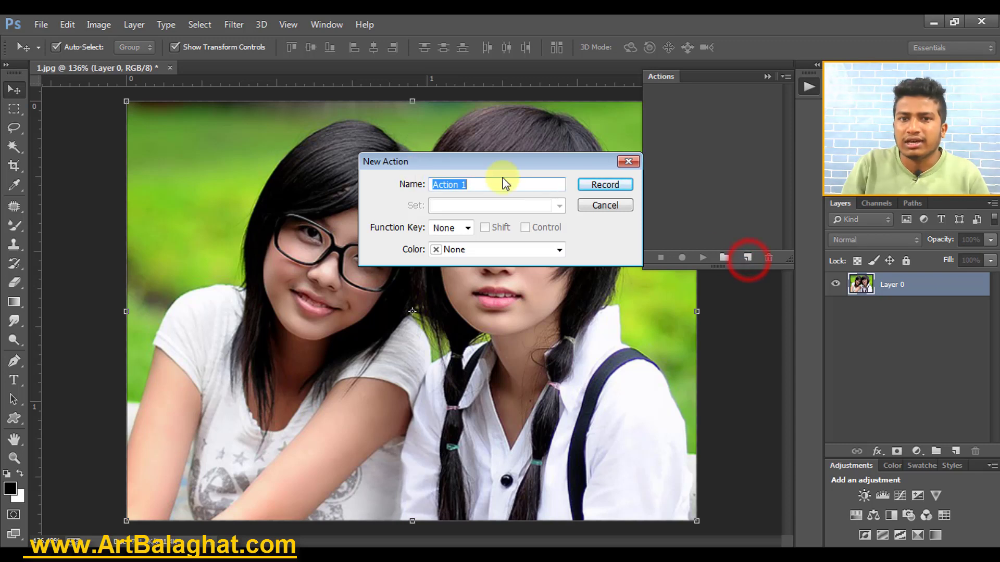
click(592, 186)
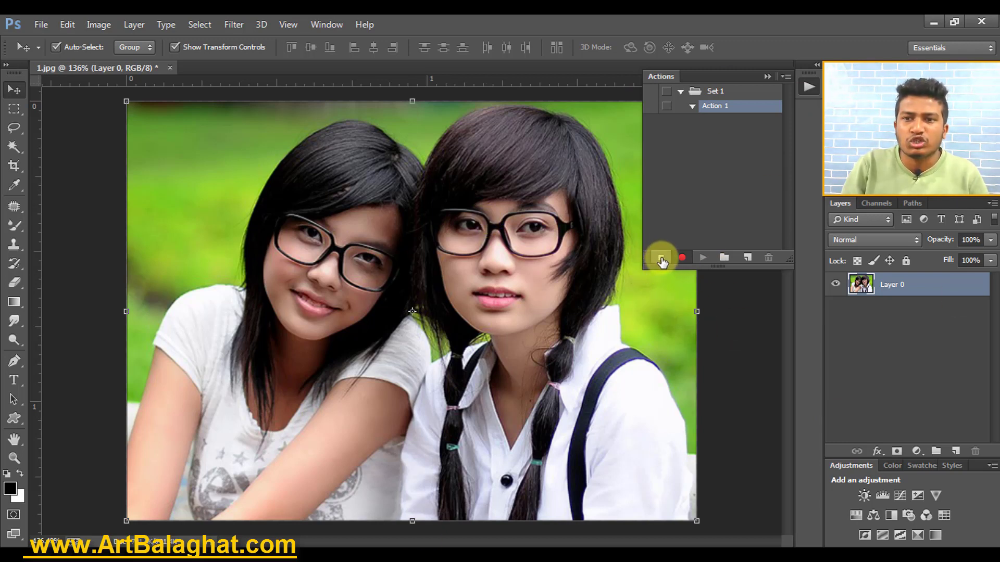
Select all of the two-girls photo and copy it.
click(661, 258)
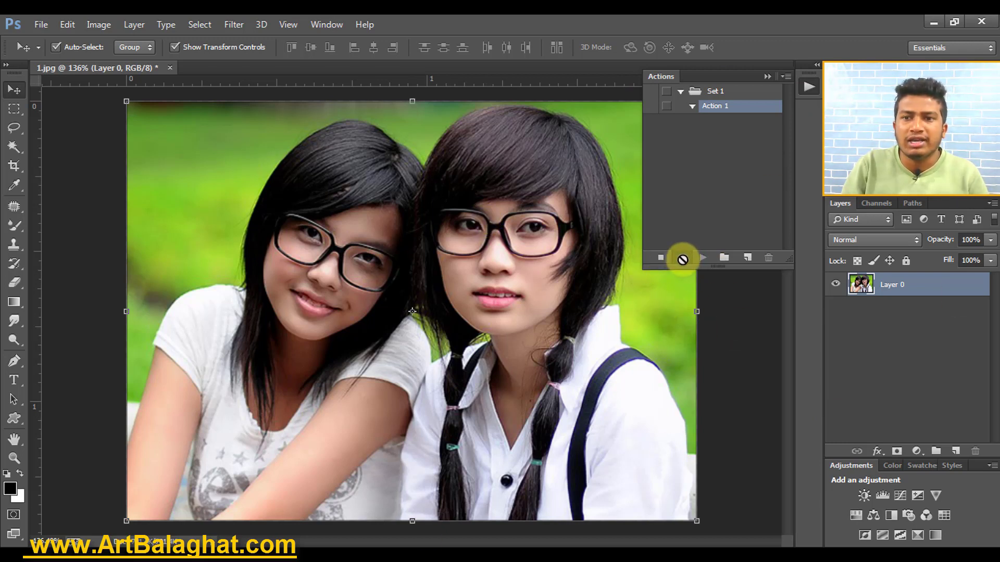
click(196, 23)
click(209, 40)
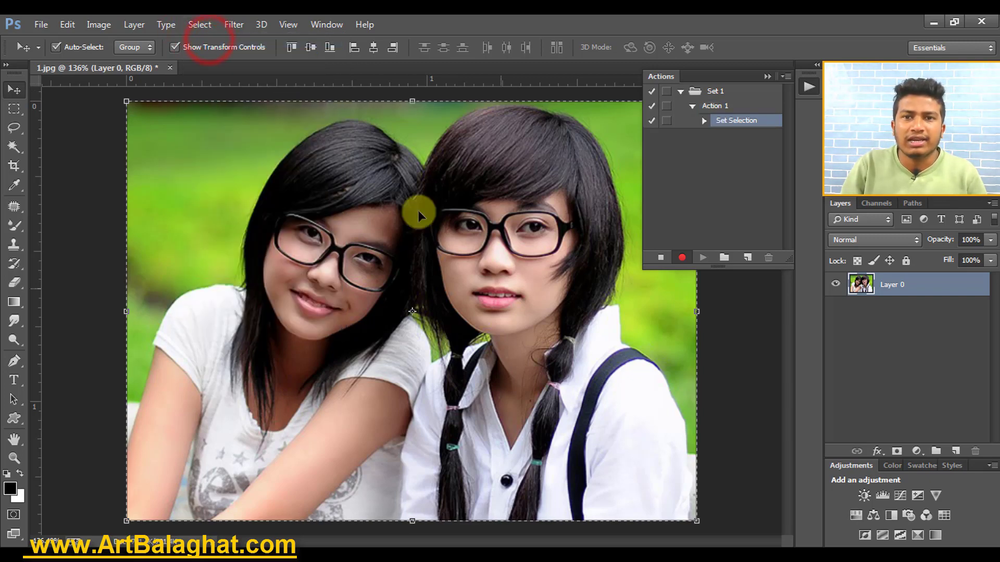
click(67, 24)
click(101, 92)
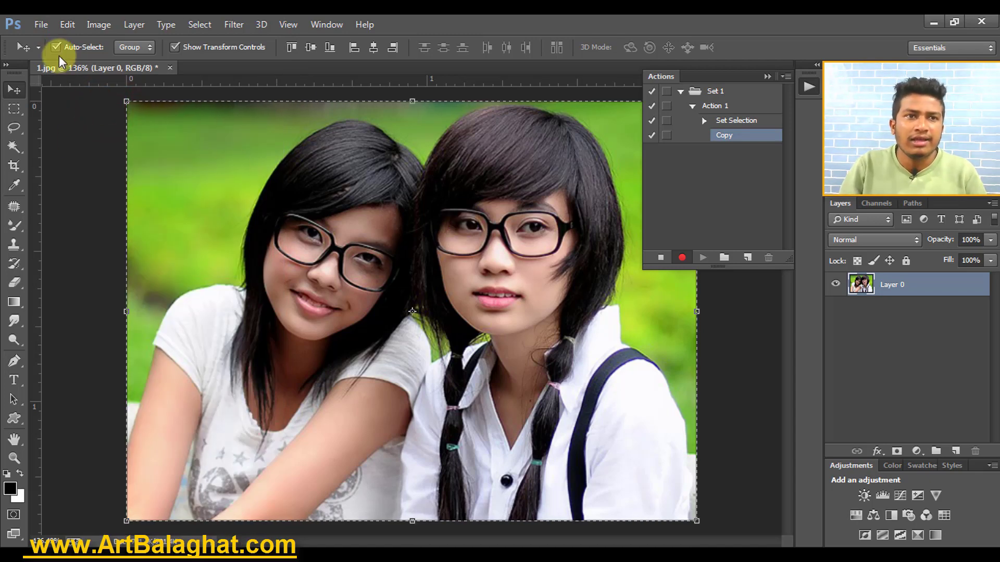
Create a new document with the Photo preset at Portrait, 4 x 6.
click(40, 24)
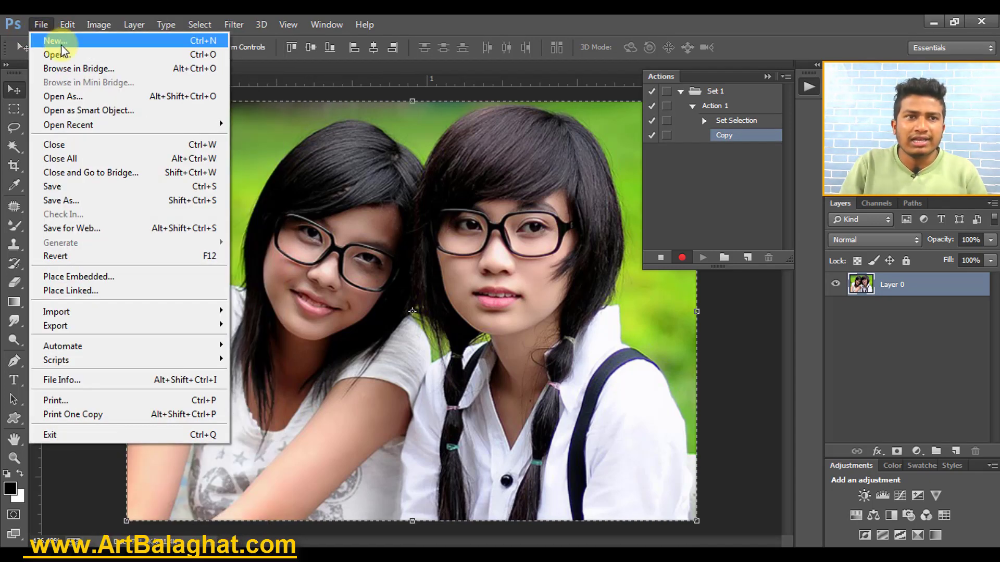
click(62, 40)
click(635, 232)
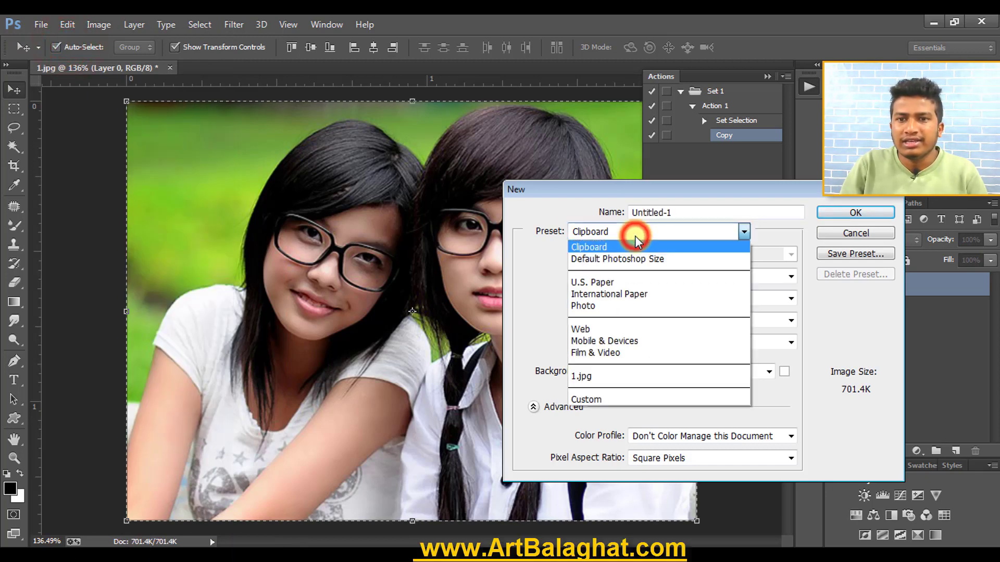
click(627, 306)
click(667, 254)
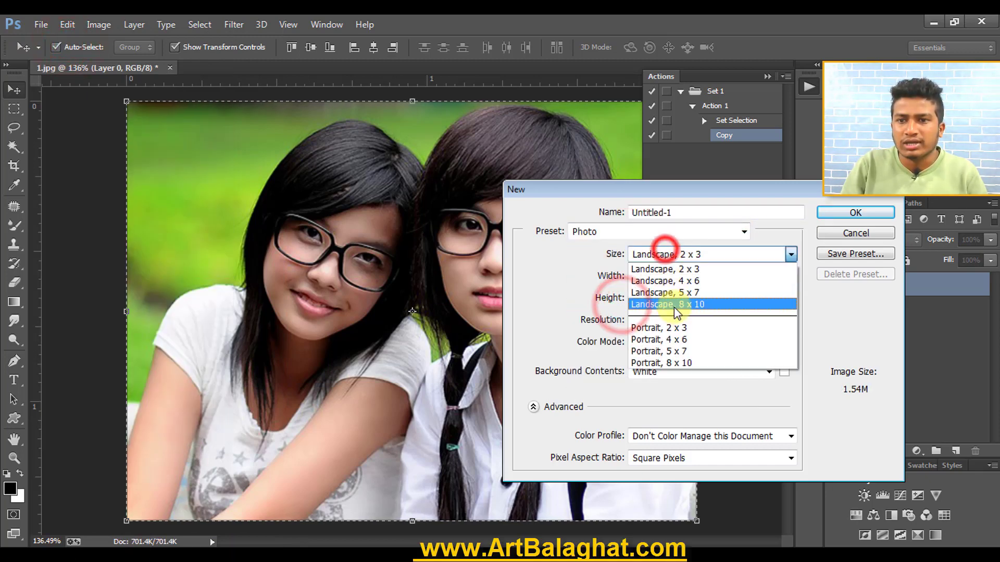
click(673, 340)
click(864, 212)
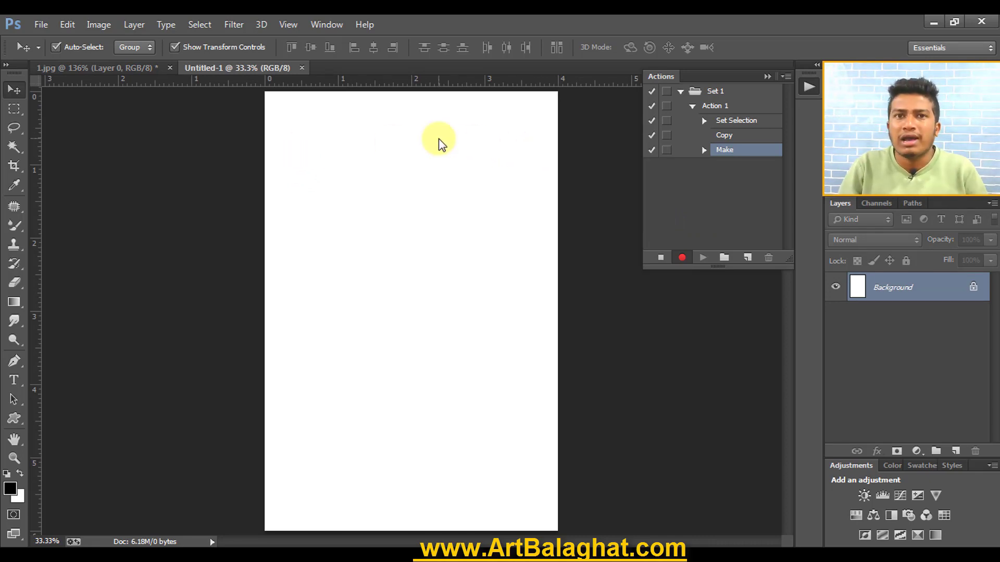
Paste the photo at the sheet's top-left, place a duplicate beside it, and select both layers.
click(67, 25)
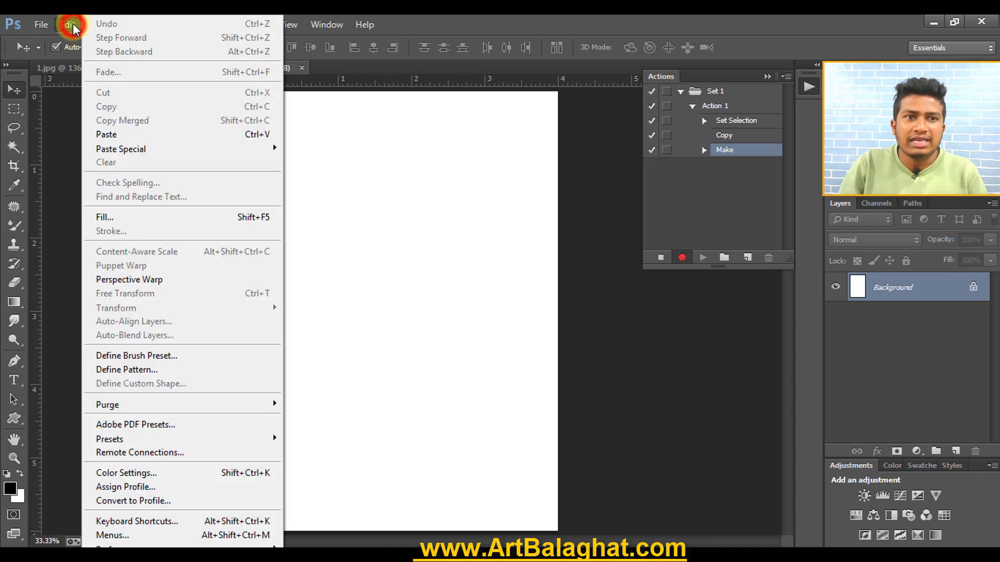
click(137, 135)
drag(460, 285, 364, 127)
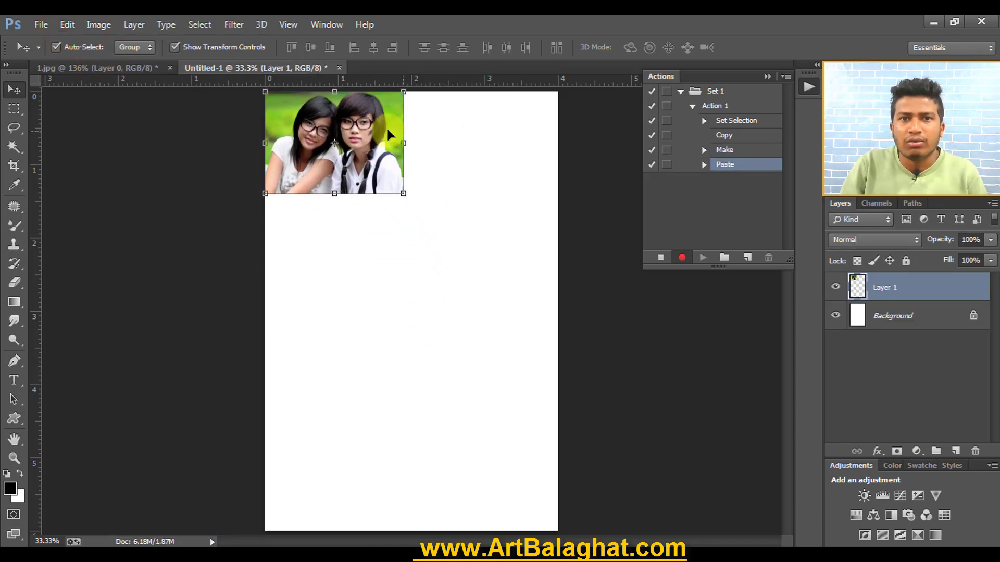
key(ctrl+j)
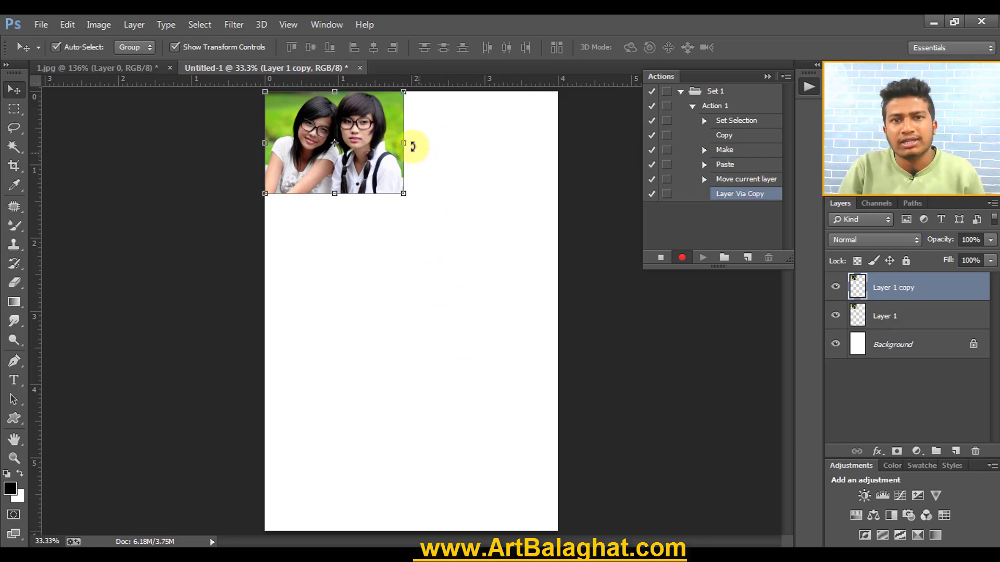
drag(348, 120, 495, 126)
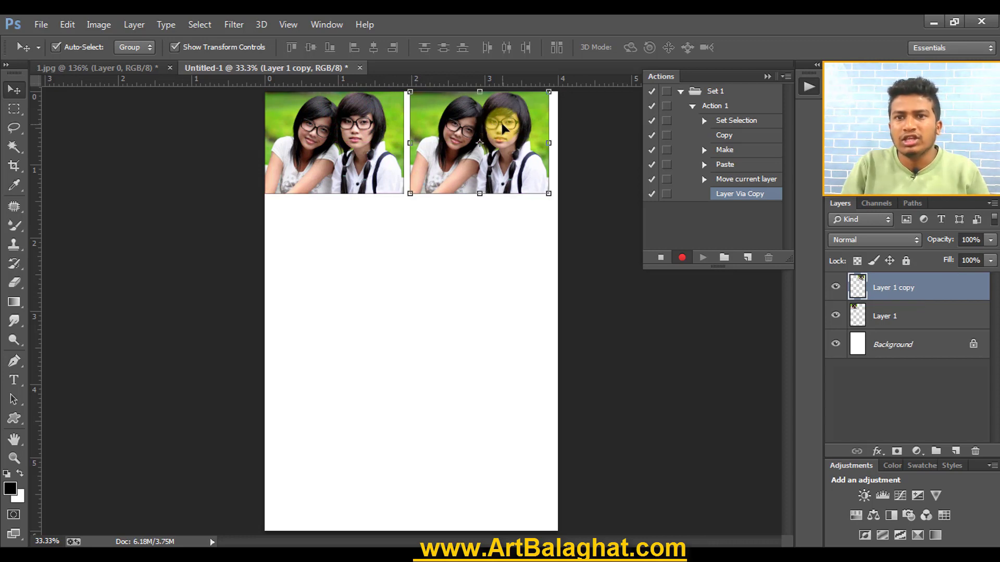
shift+click(909, 318)
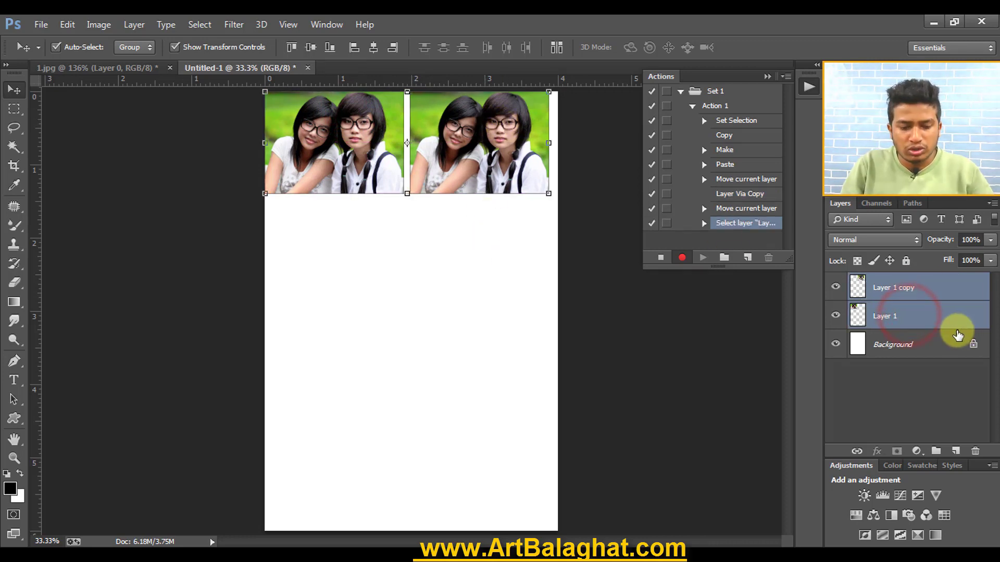
Group the photo pair, centre it on the sheet, and move it to the top.
key(ctrl+g)
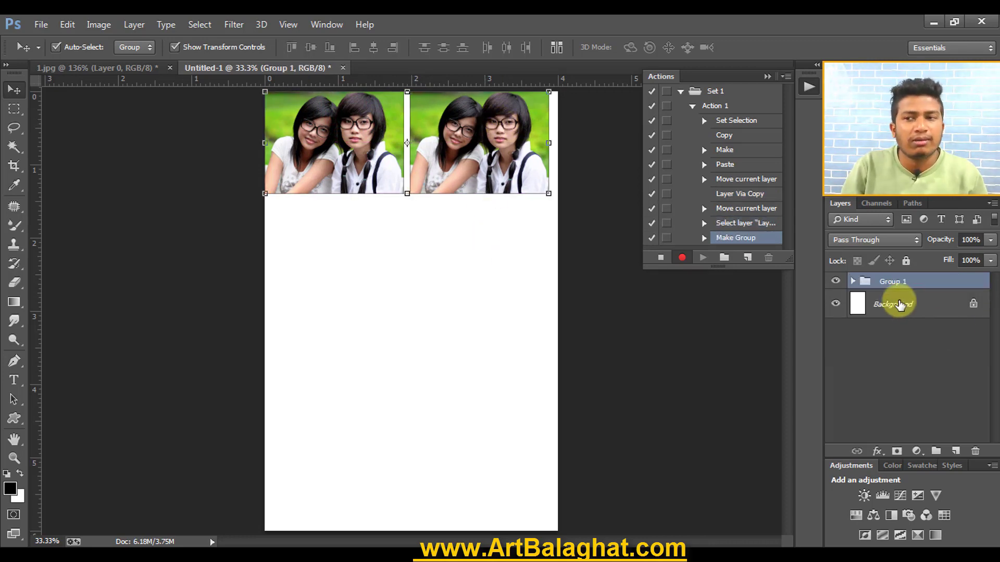
key(ctrl+a)
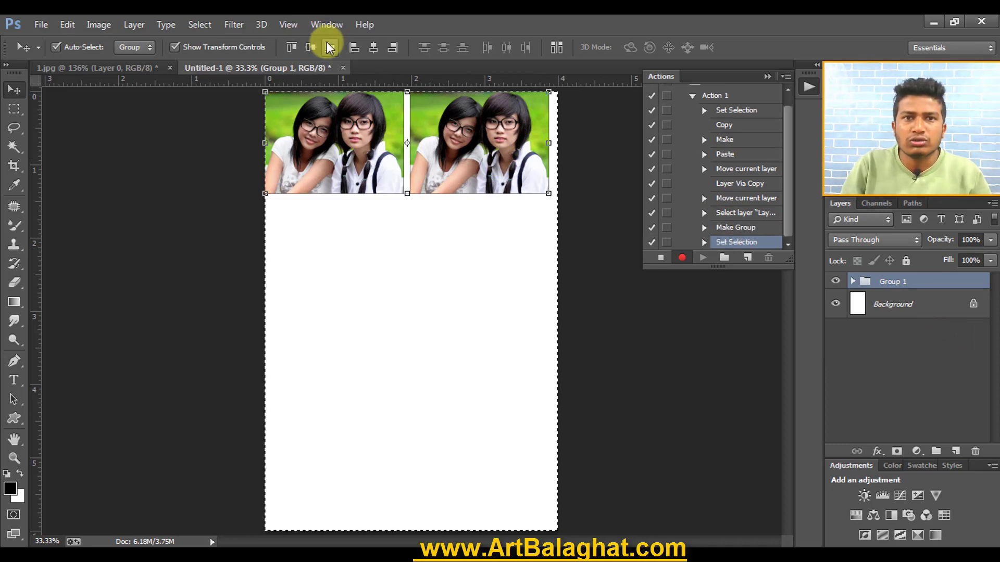
click(312, 47)
click(375, 47)
key(ctrl+d)
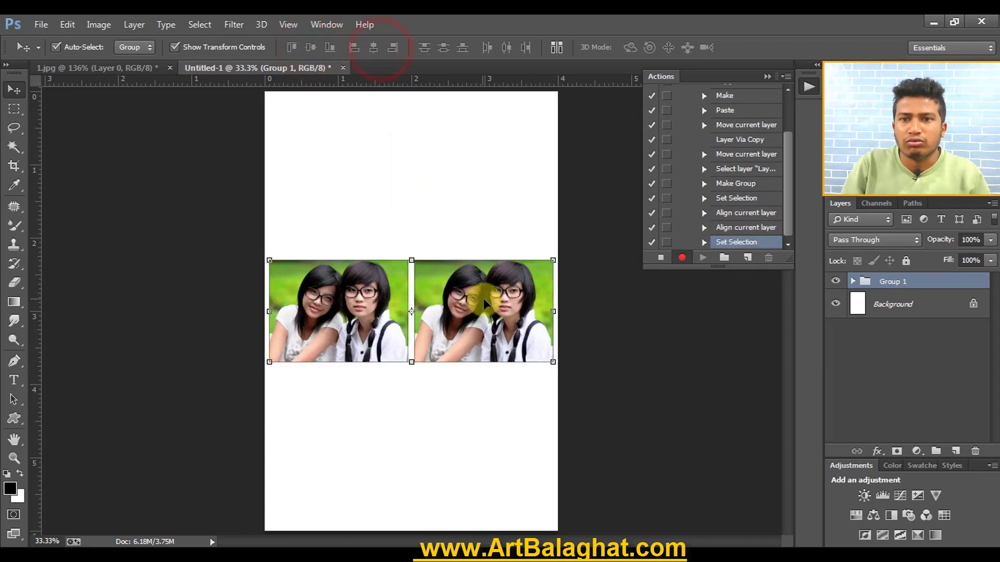
drag(504, 304, 500, 178)
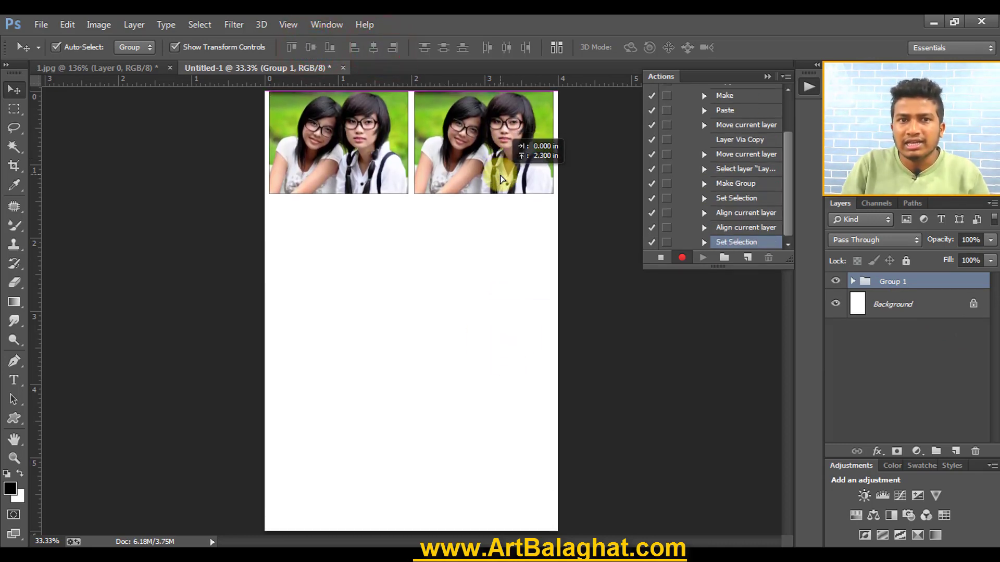
key(shift+Down)
key(shift+Down)
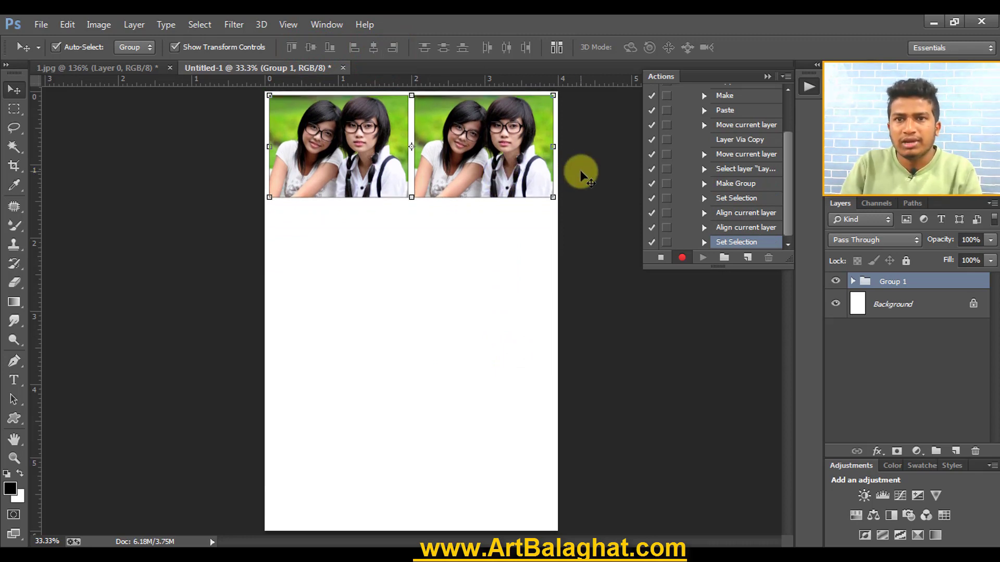
Duplicate the pair group into a second row just below the first.
key(ctrl+j)
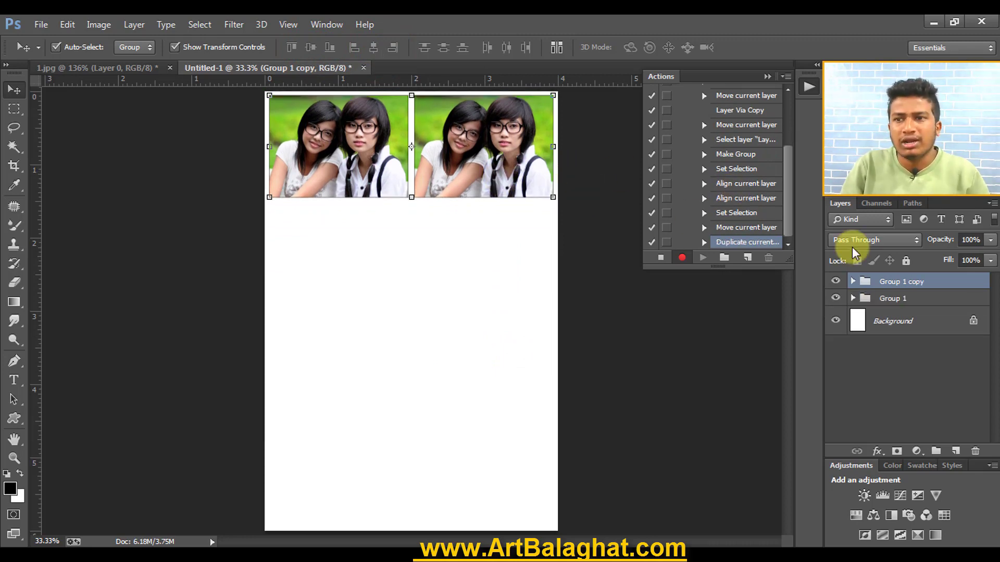
drag(468, 166, 462, 239)
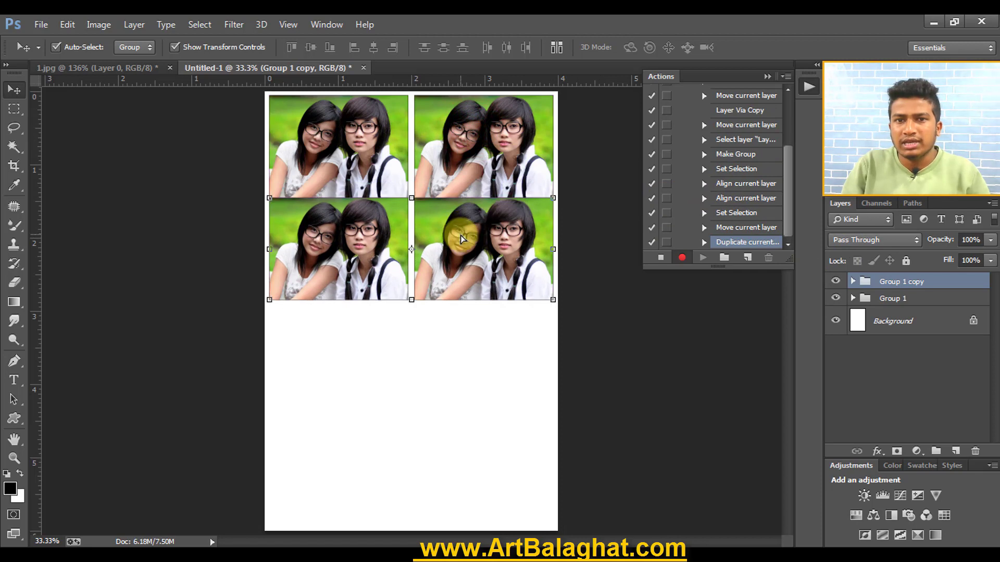
key(shift+Down)
key(shift+Down)
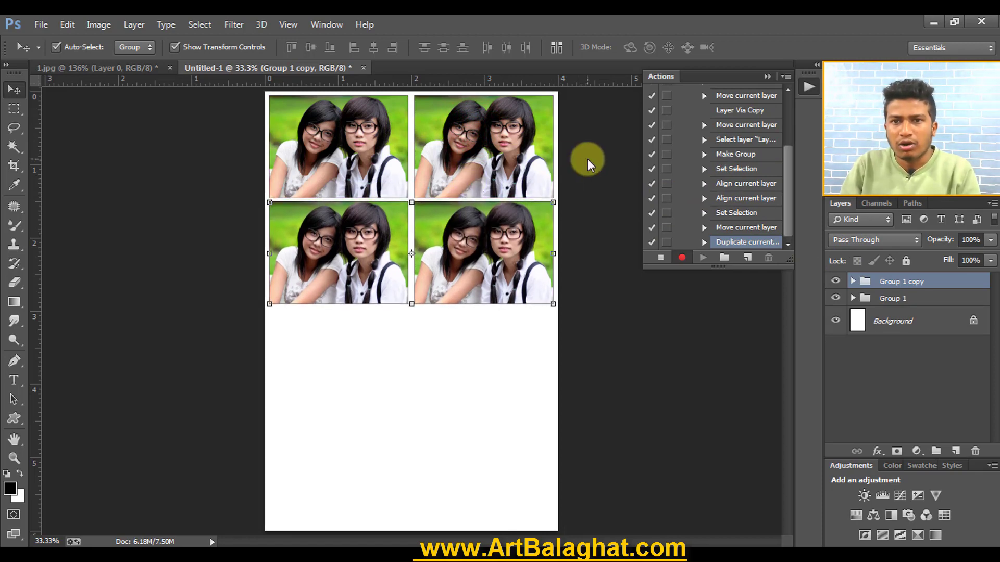
key(shift+Down)
Group both rows, duplicate them below for eight photos, and nudge the whole grid down.
shift+click(517, 165)
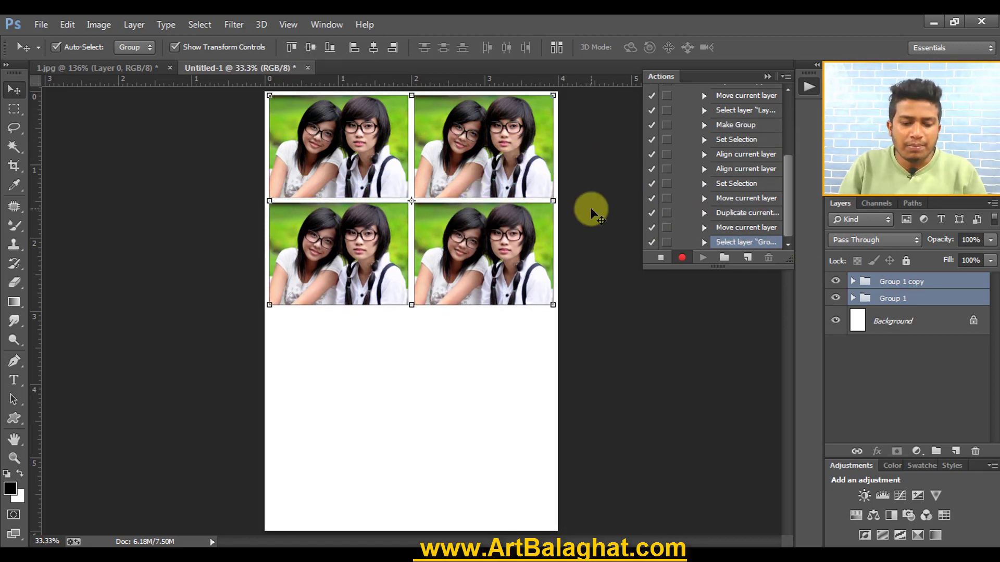
key(ctrl+g)
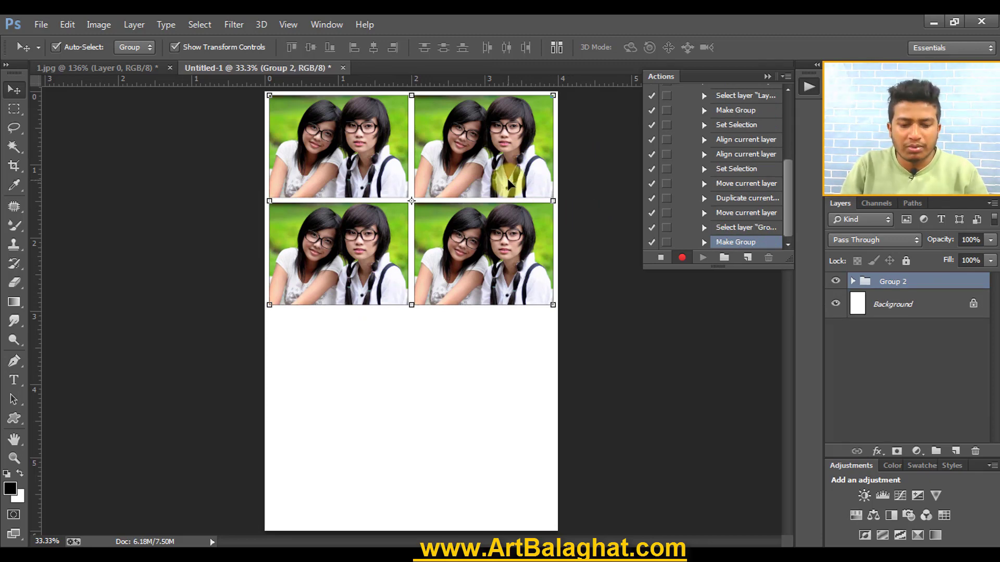
drag(507, 180, 510, 379)
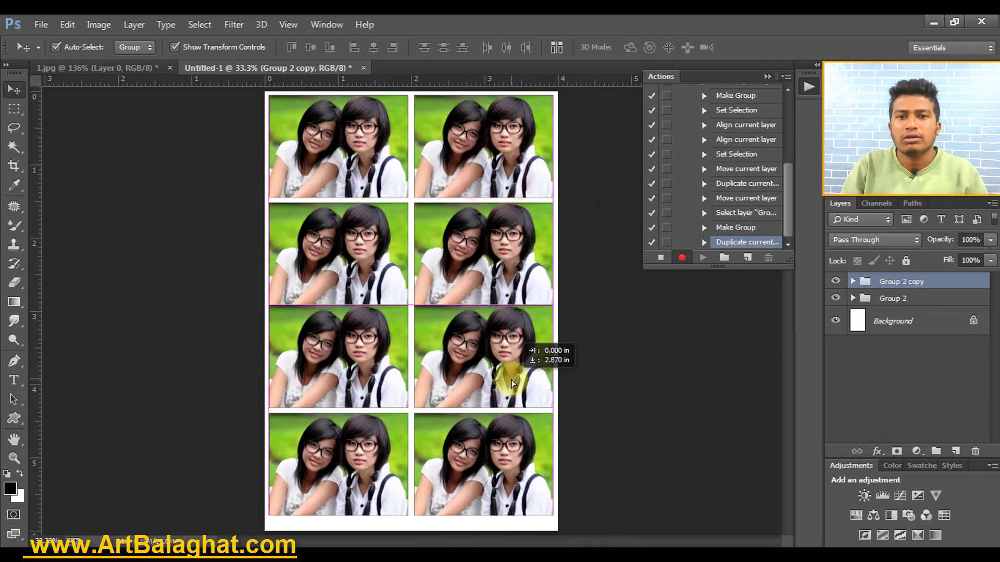
key(shift+Down)
key(shift+Down)
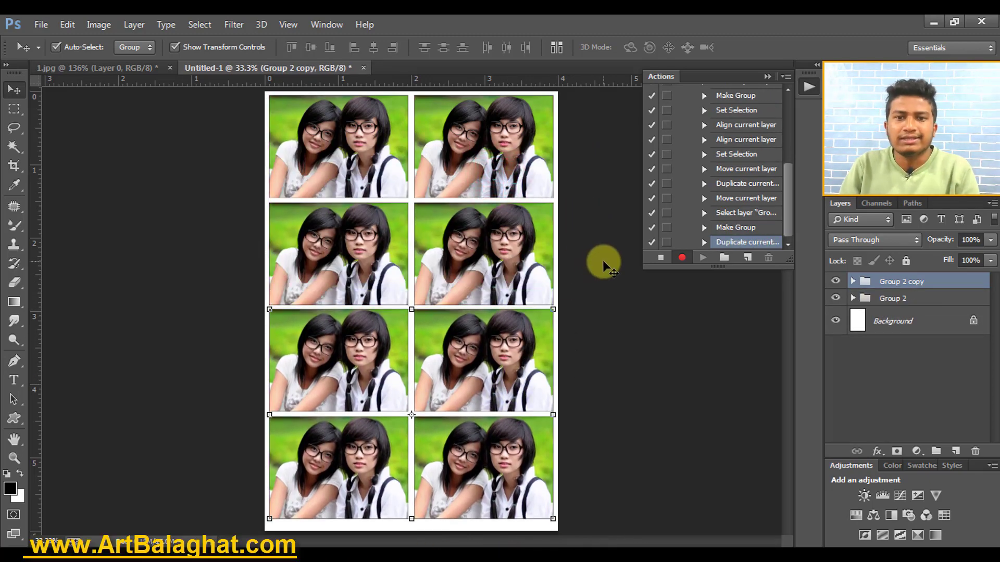
key(shift+Down)
shift+click(506, 227)
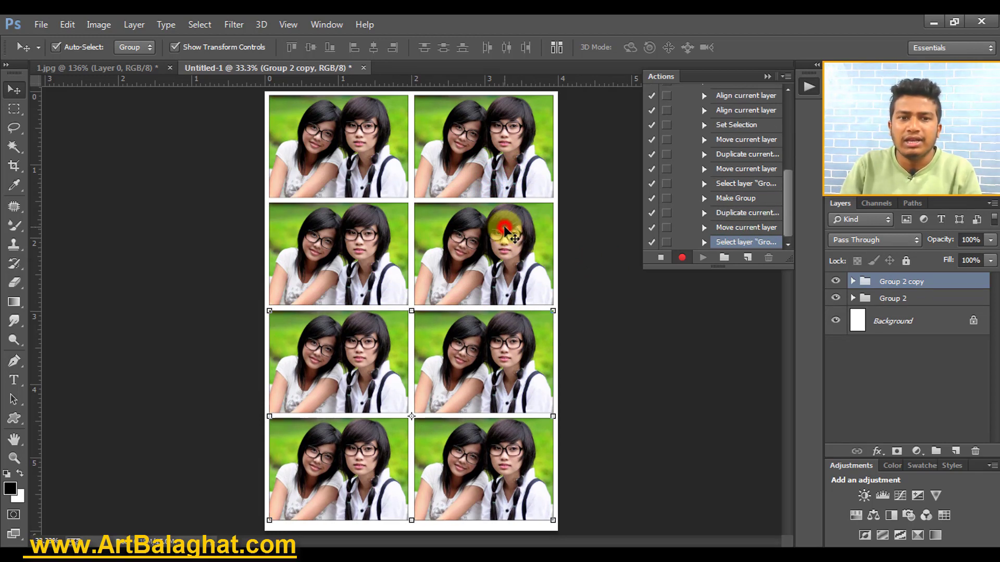
key(shift+Down)
key(shift+Down)
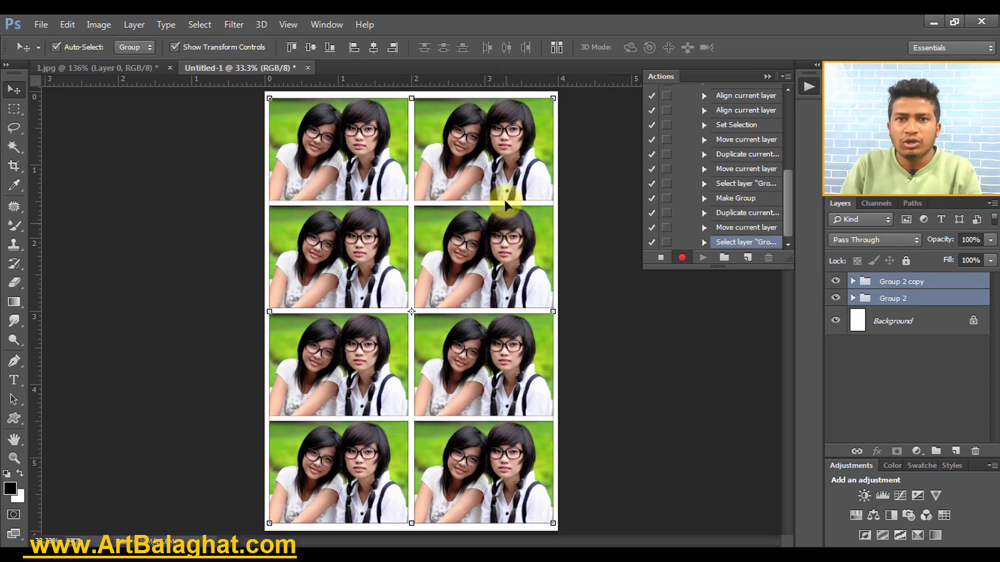
Flatten the image, stop recording Action 1, and turn on Button Mode.
click(134, 24)
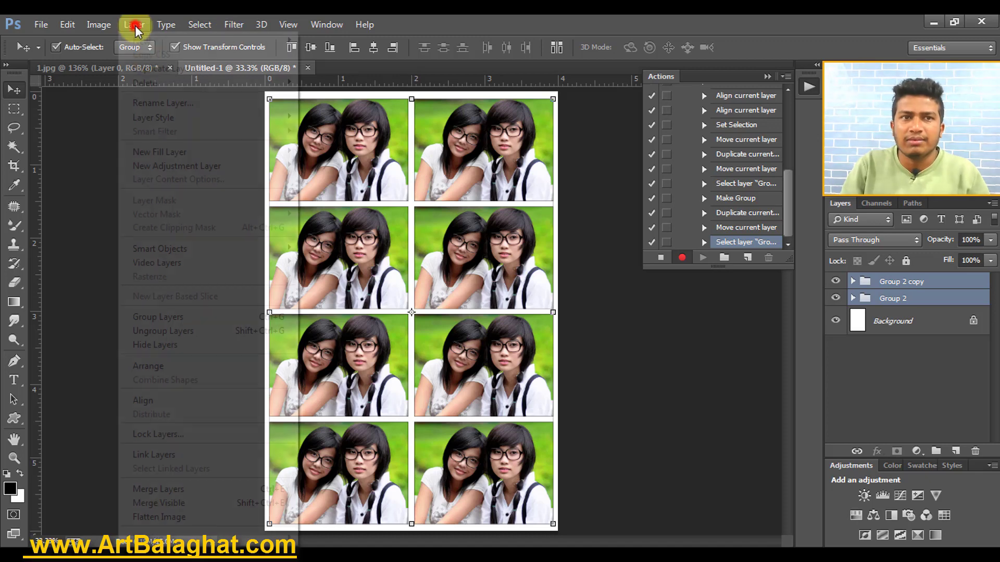
click(217, 518)
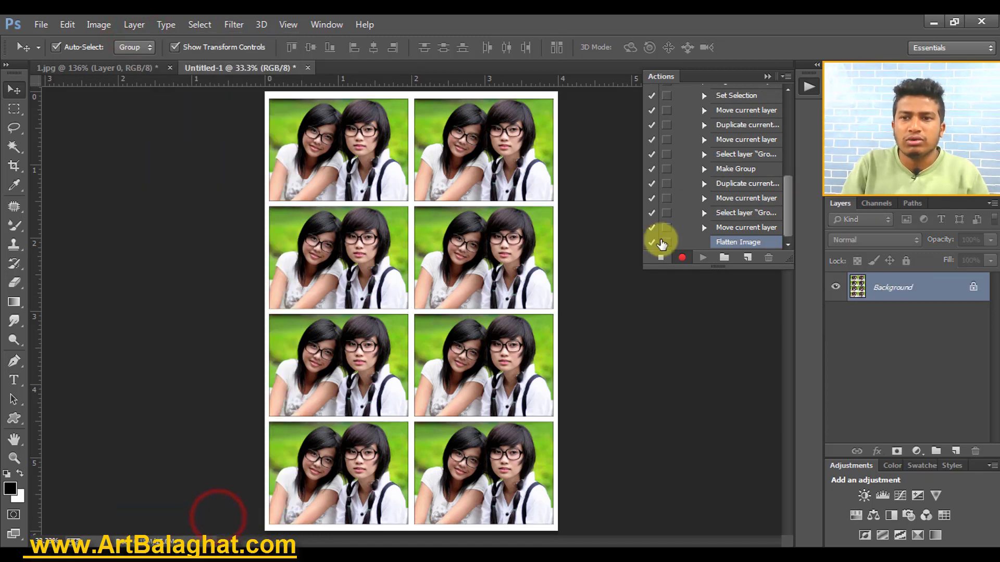
click(659, 258)
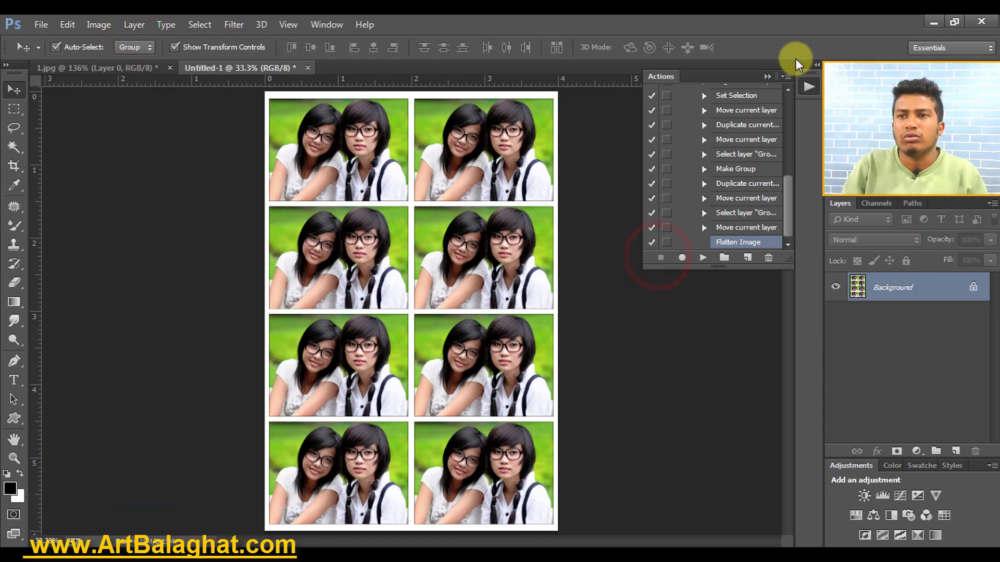
click(787, 77)
click(815, 88)
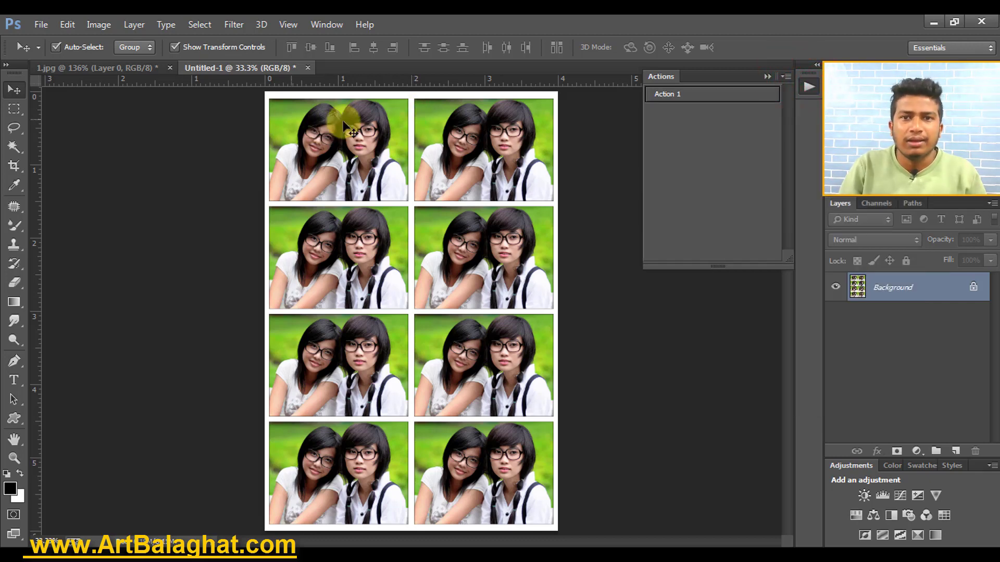
Test-run Action 1 on 1.jpg and close the generated sheet without saving.
click(134, 71)
click(681, 95)
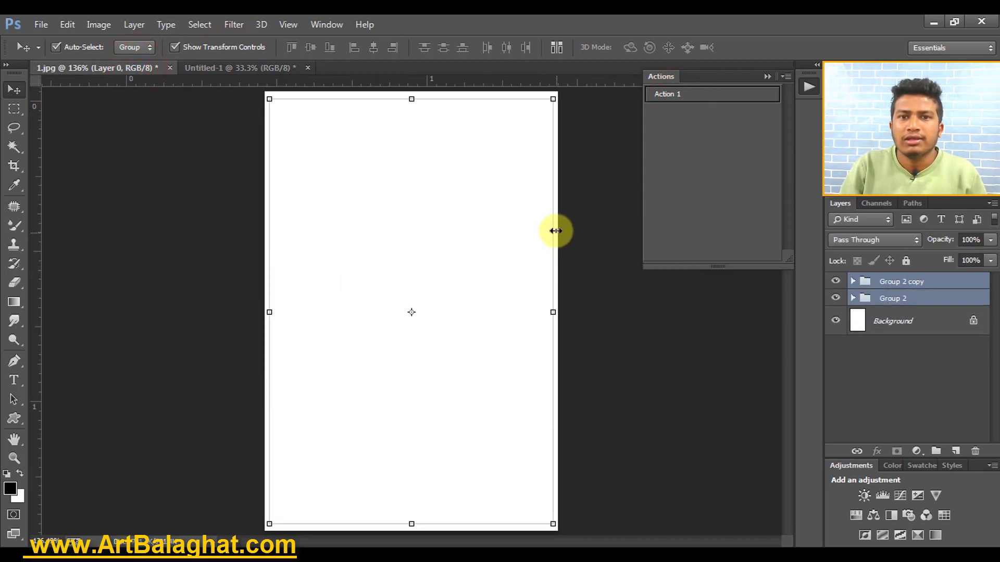
key(ctrl+w)
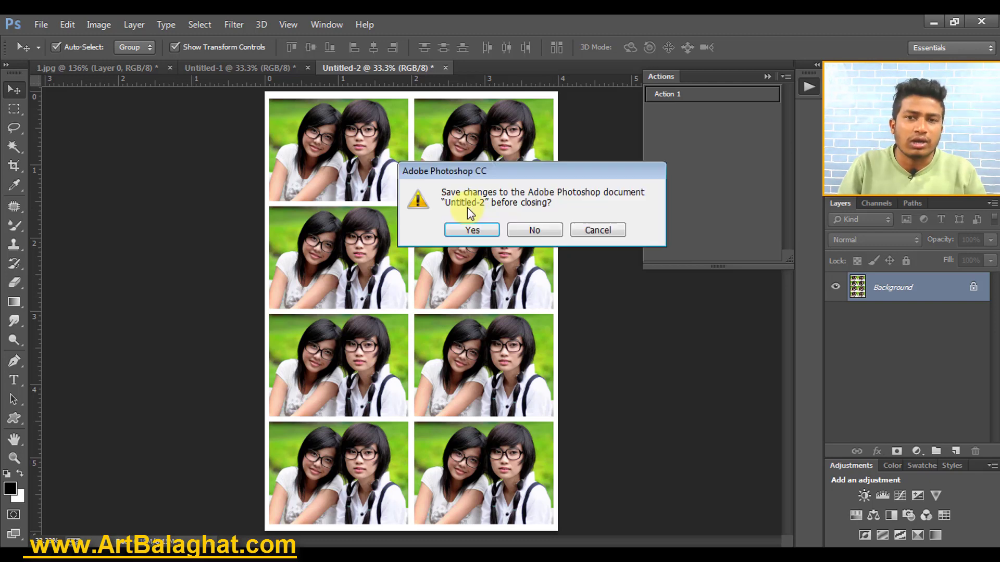
click(527, 233)
Close all remaining documents without saving changes.
key(ctrl+q)
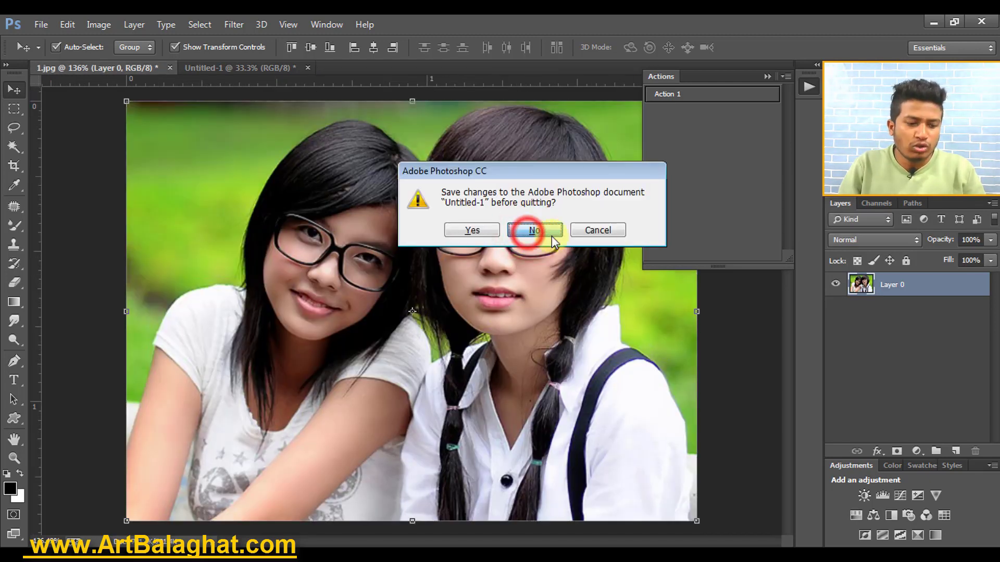
click(598, 230)
click(534, 230)
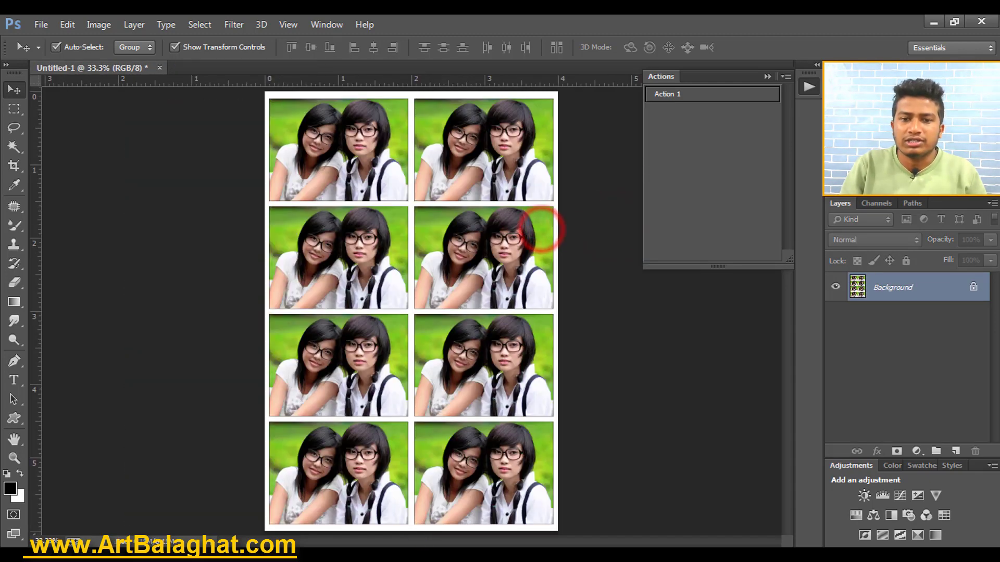
key(ctrl+w)
click(537, 232)
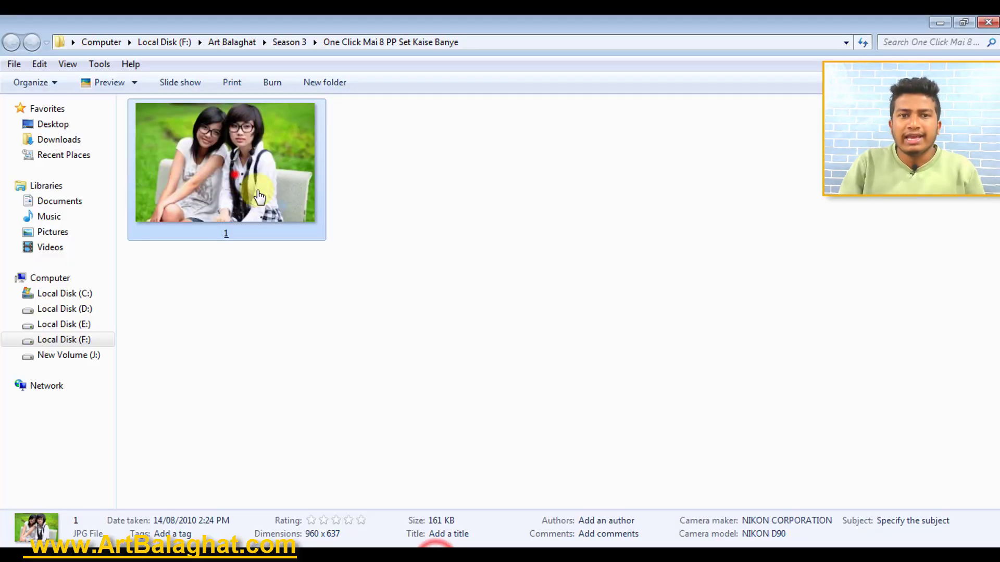
Reopen 1.jpg and crop it to 1.9 × 1.4 in at 300 px/in around both girls.
drag(259, 197, 451, 204)
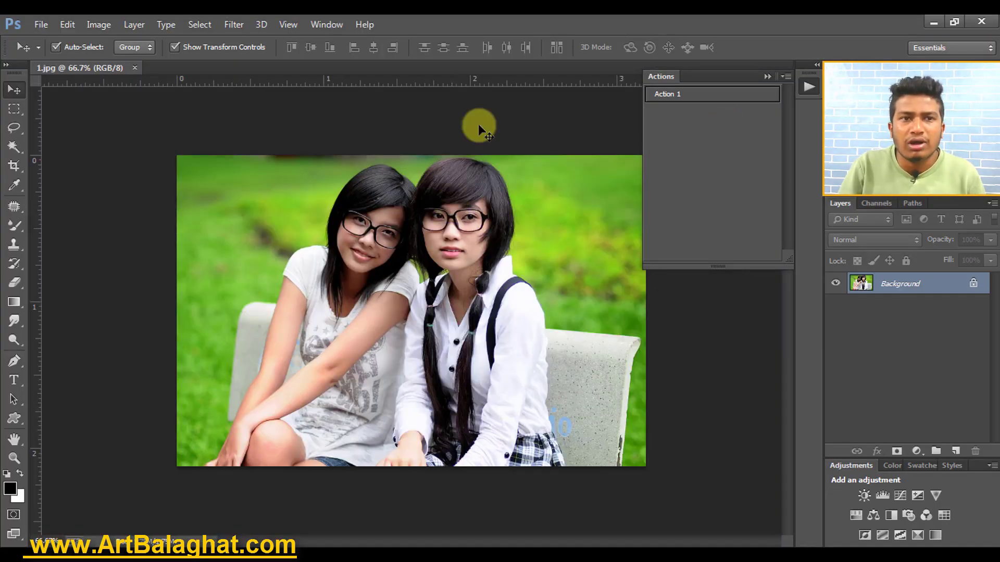
click(14, 166)
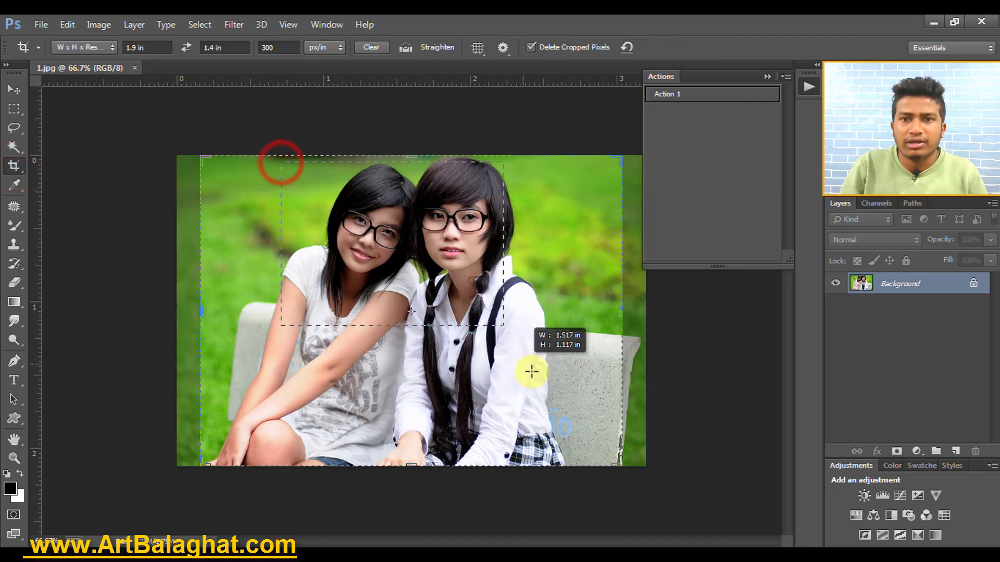
double_click(486, 301)
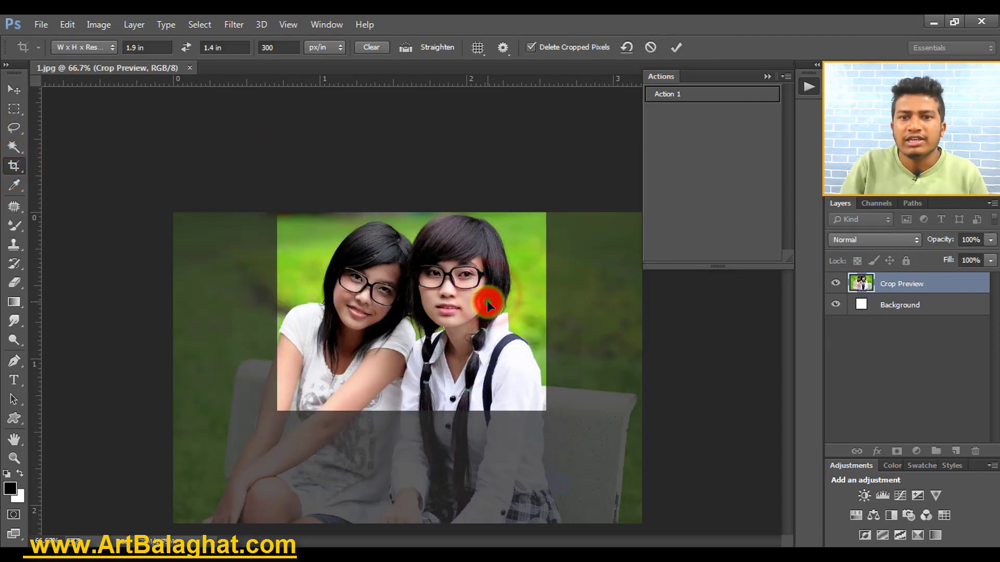
Show Action 1 as a step list and review its recorded Set Selection, Make and later steps.
click(786, 76)
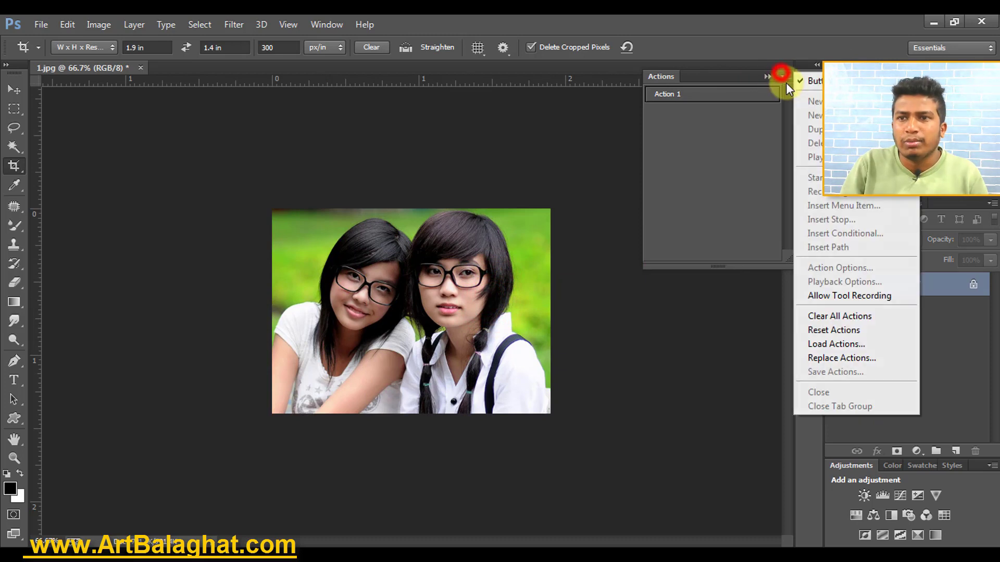
click(821, 78)
click(734, 122)
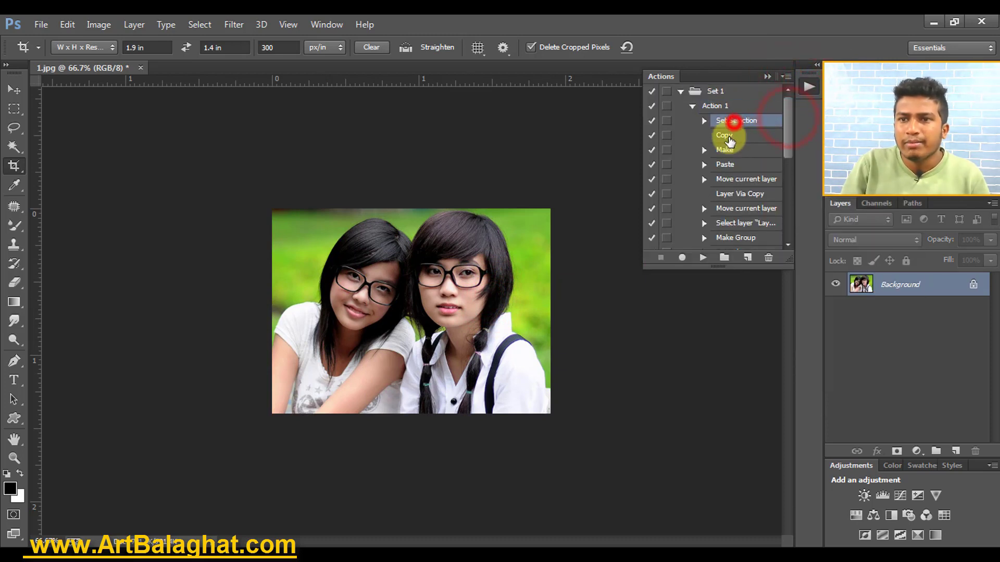
click(735, 135)
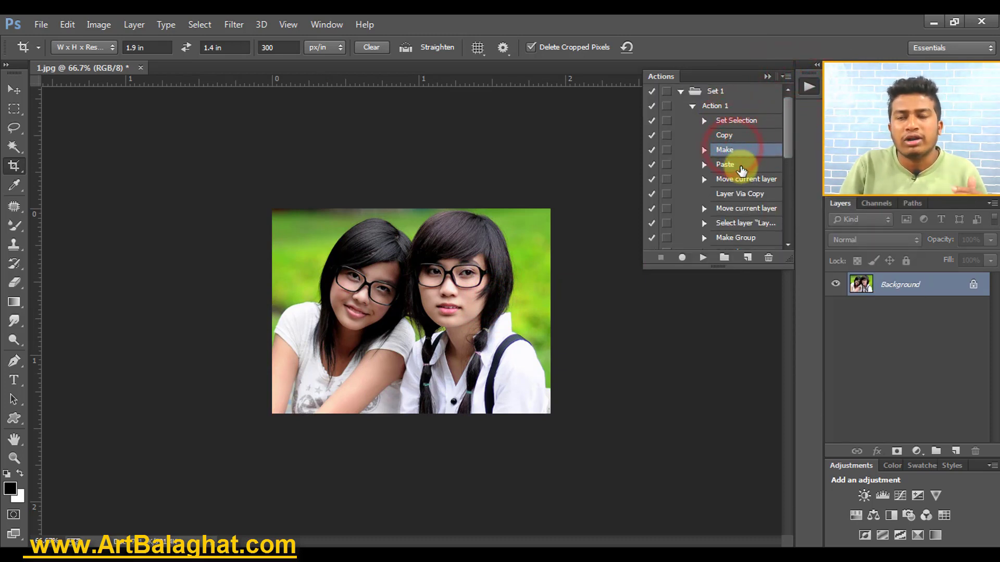
click(742, 164)
scroll(741, 162, down, 1)
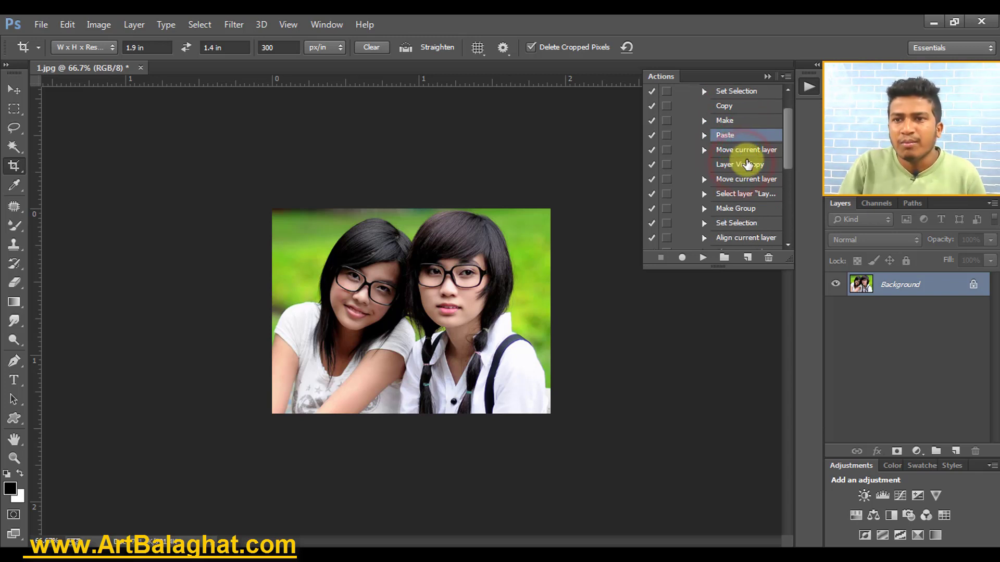
click(747, 151)
scroll(745, 172, down, 2)
scroll(738, 188, down, 2)
scroll(737, 191, down, 2)
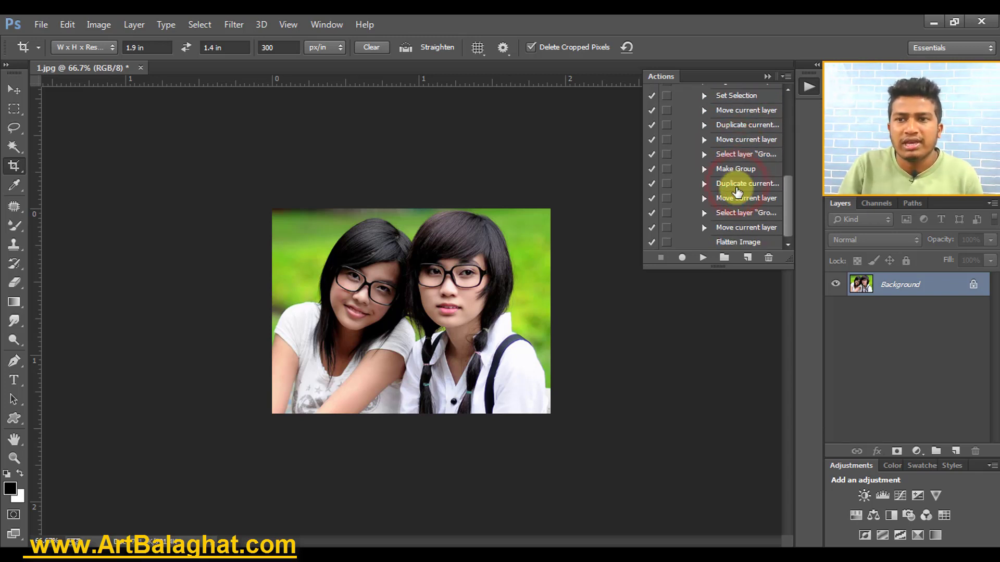
scroll(737, 203, up, 3)
scroll(749, 156, up, 3)
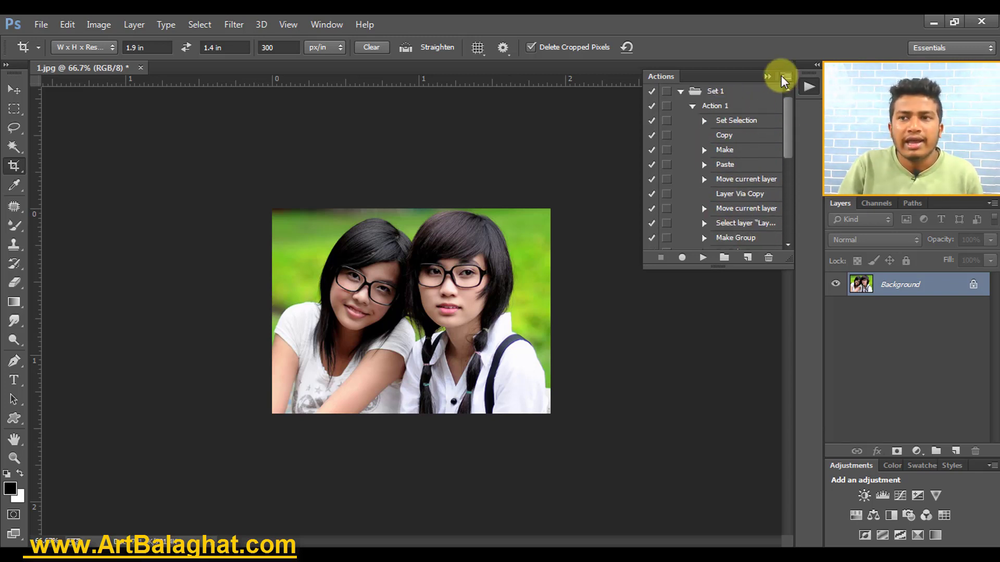
Turn off Button Mode in the Actions panel menu.
click(785, 76)
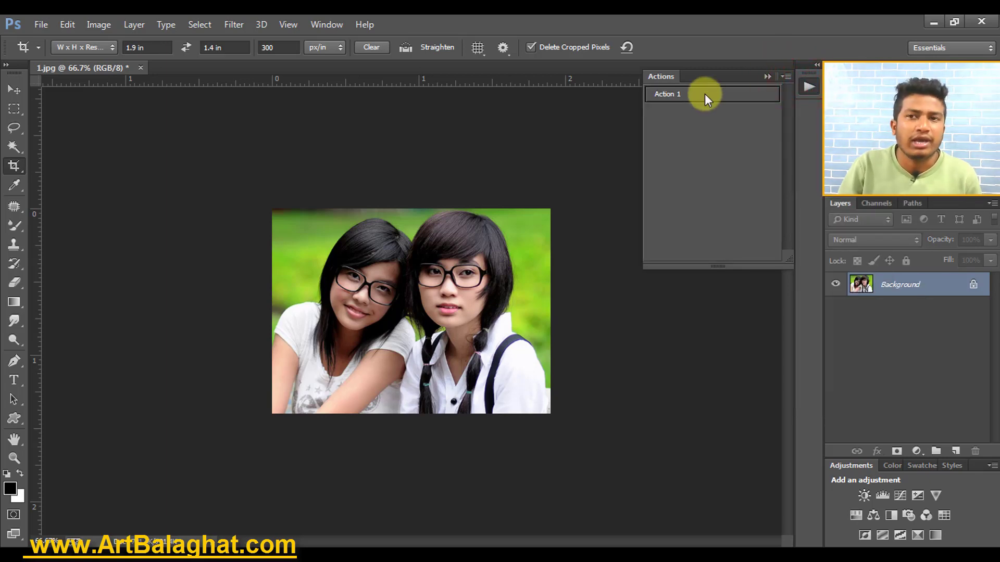
click(786, 77)
click(734, 91)
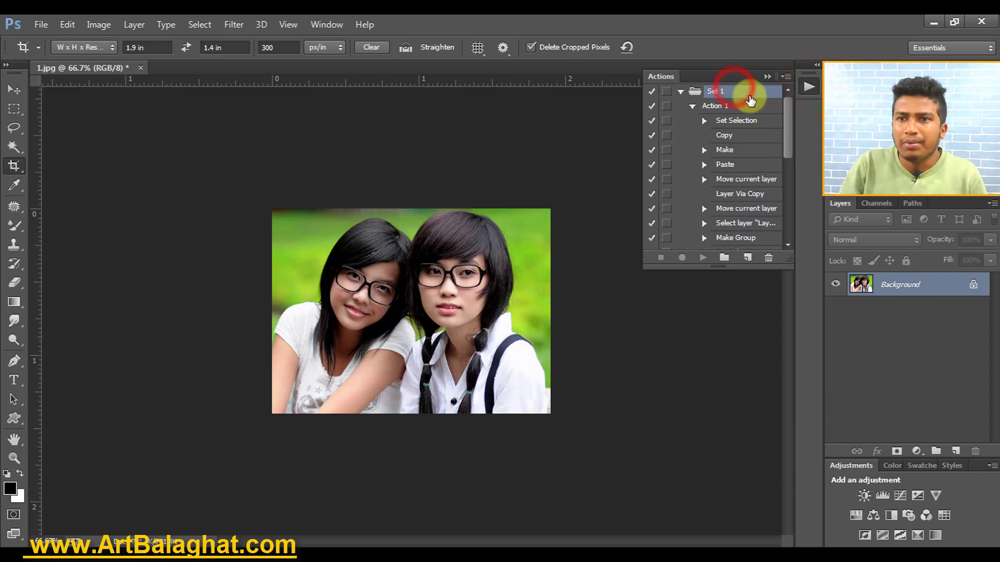
Assign Action 1 the Ctrl+F4 shortcut in Action Options.
double_click(749, 99)
click(470, 227)
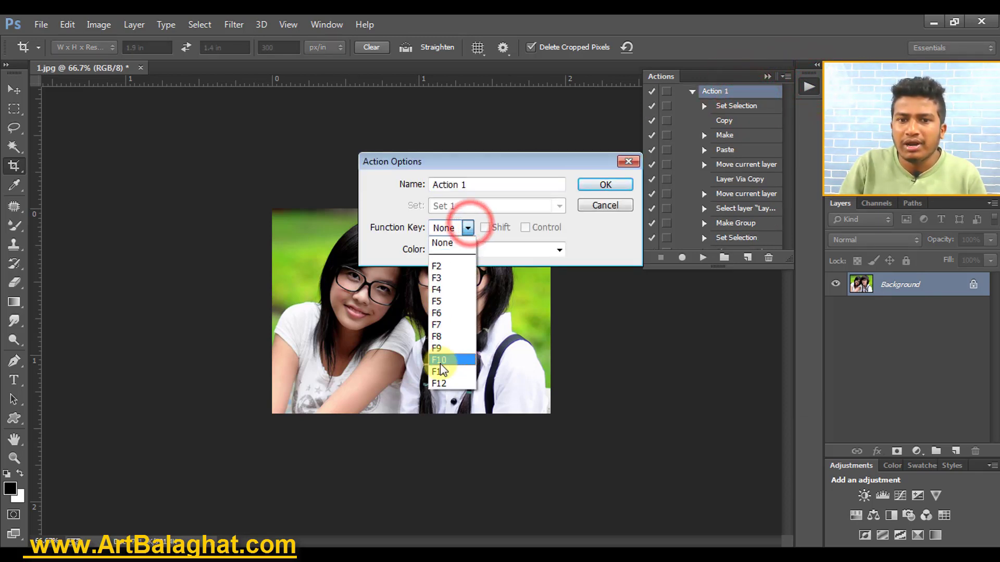
click(438, 289)
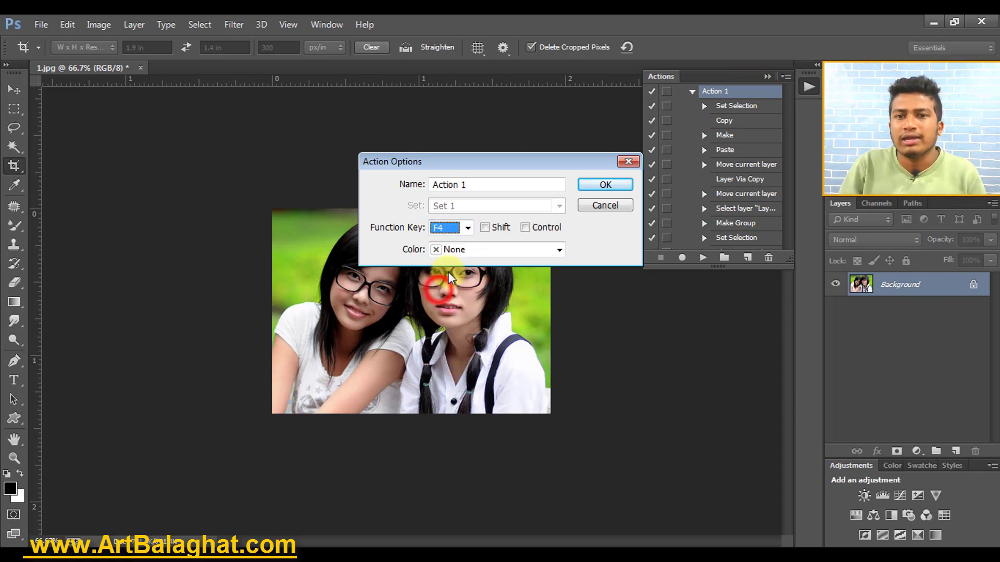
click(538, 229)
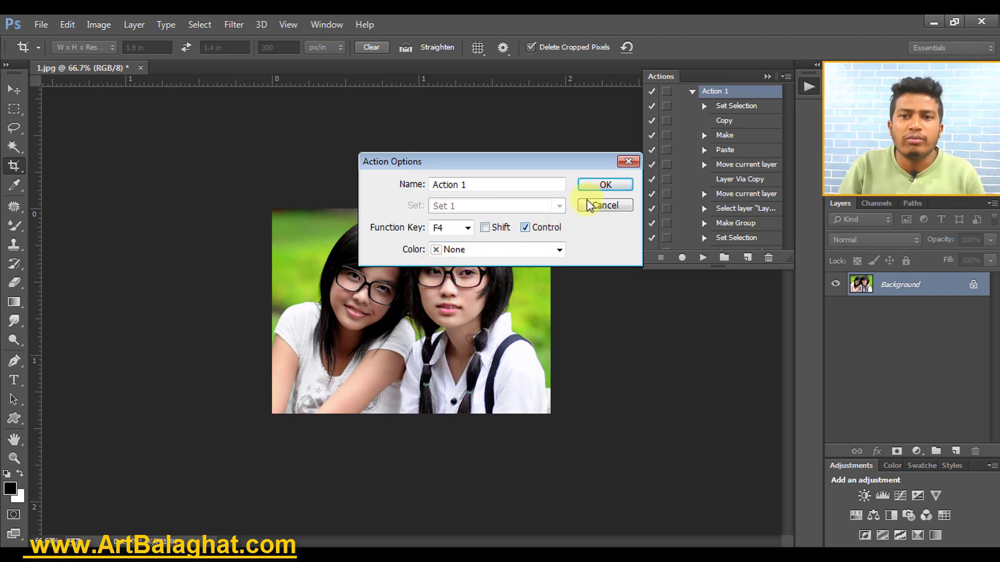
click(623, 185)
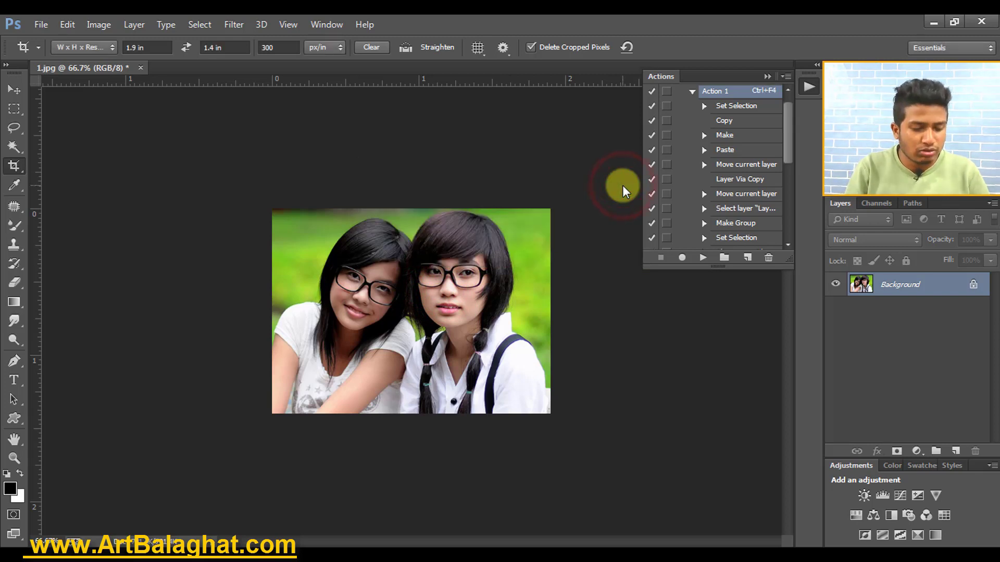
Play Action 1 with Ctrl+F4 to build the eight-photo sheet, then select the Move tool.
key(ctrl+F4)
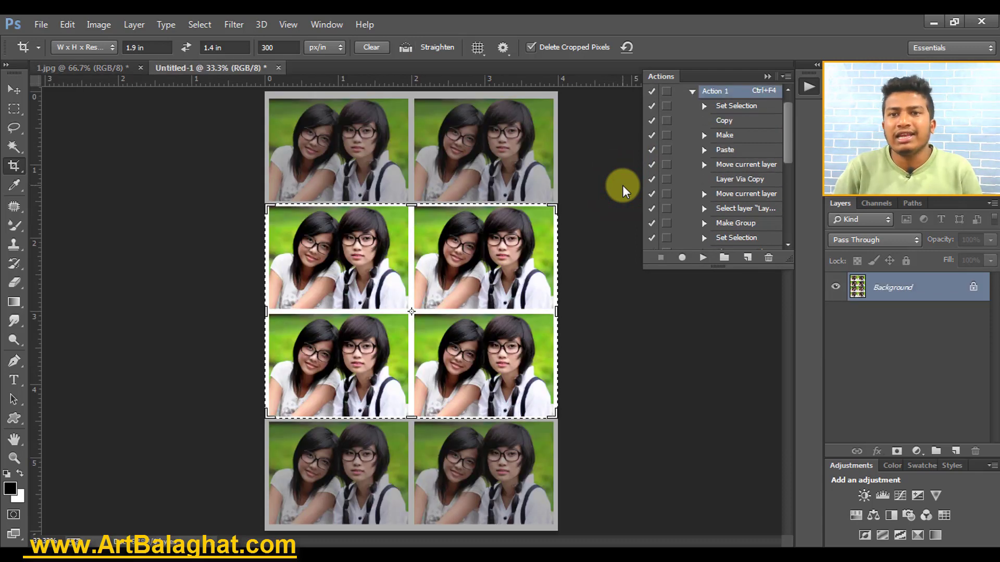
click(14, 90)
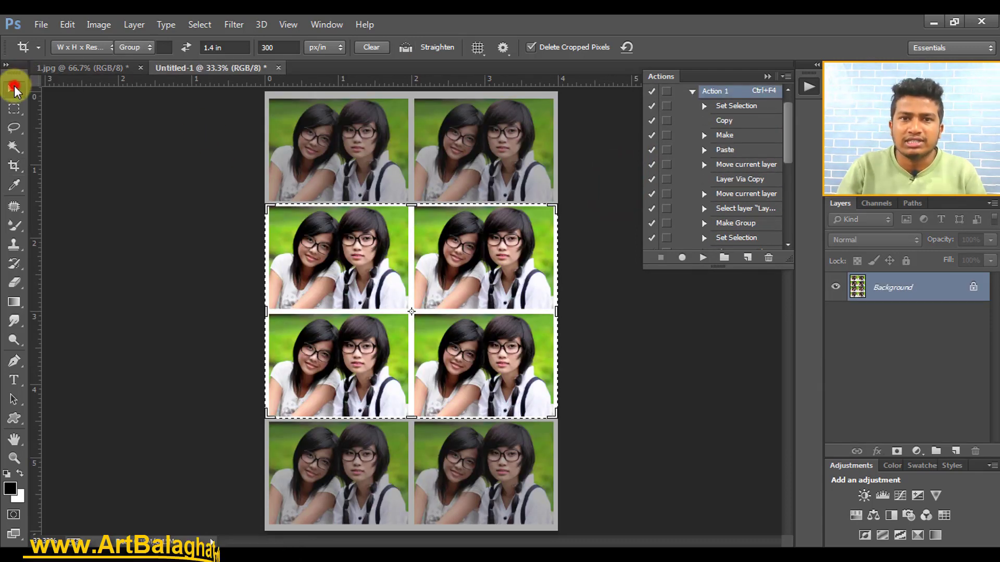